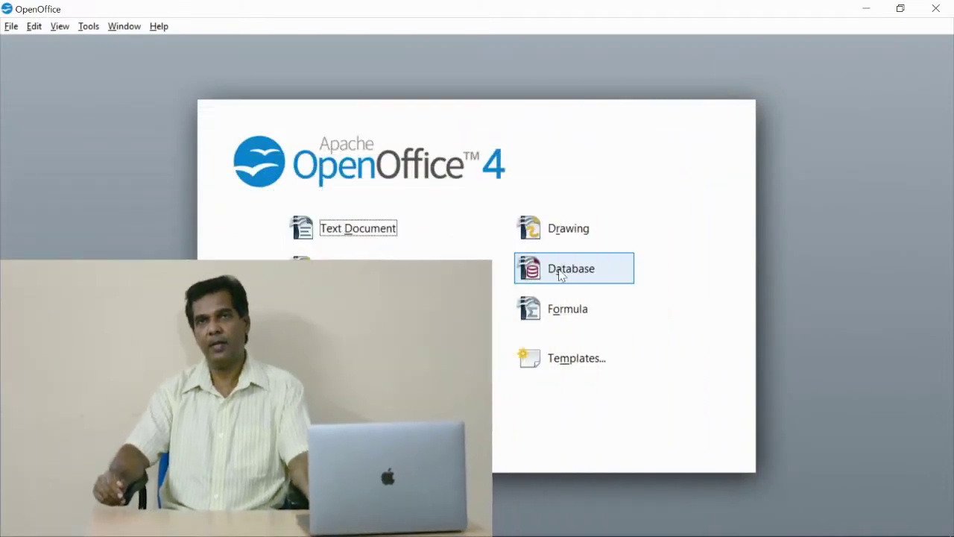
# - Open the existing Table-Demo database from the recently used files in the Database Wizard
pyautogui.click(558, 269)
pyautogui.click(484, 257)
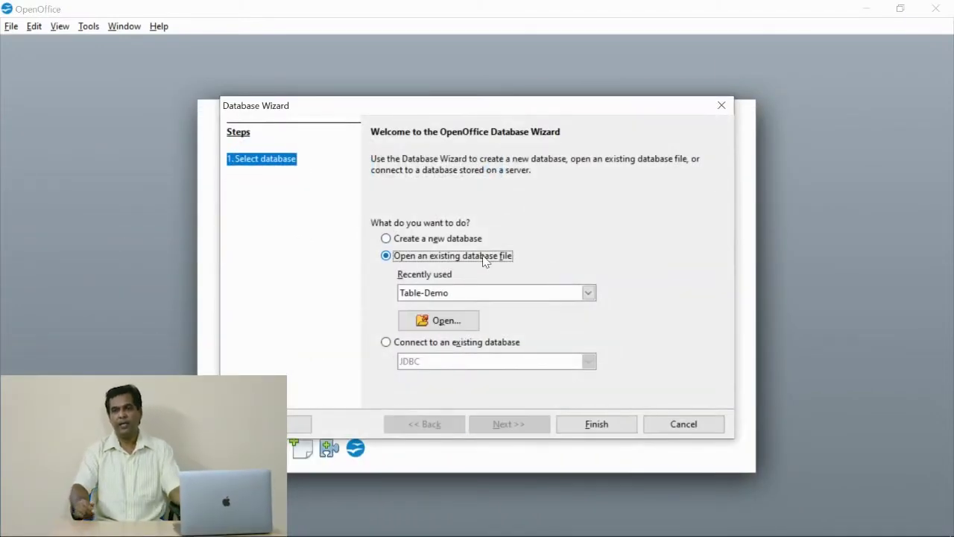
pyautogui.click(484, 294)
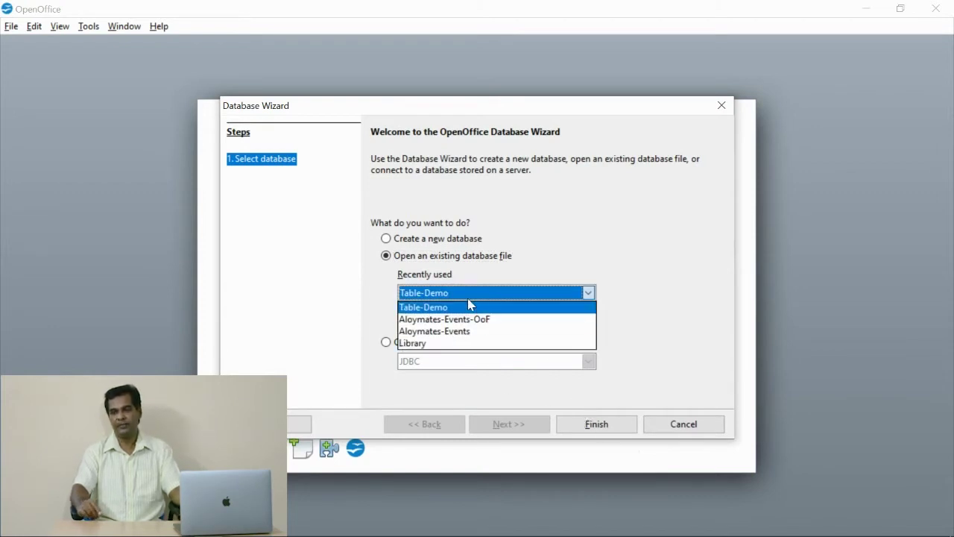
pyautogui.click(468, 294)
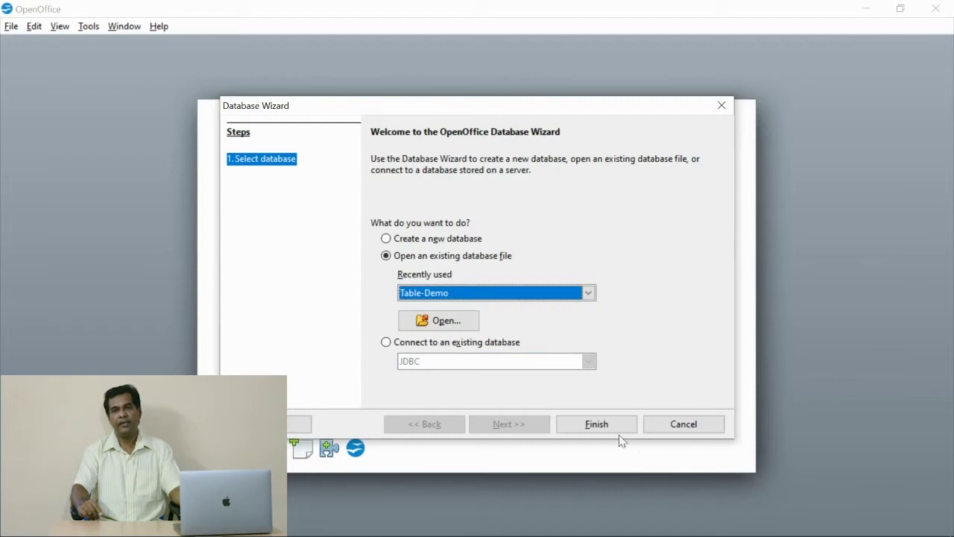
pyautogui.click(594, 426)
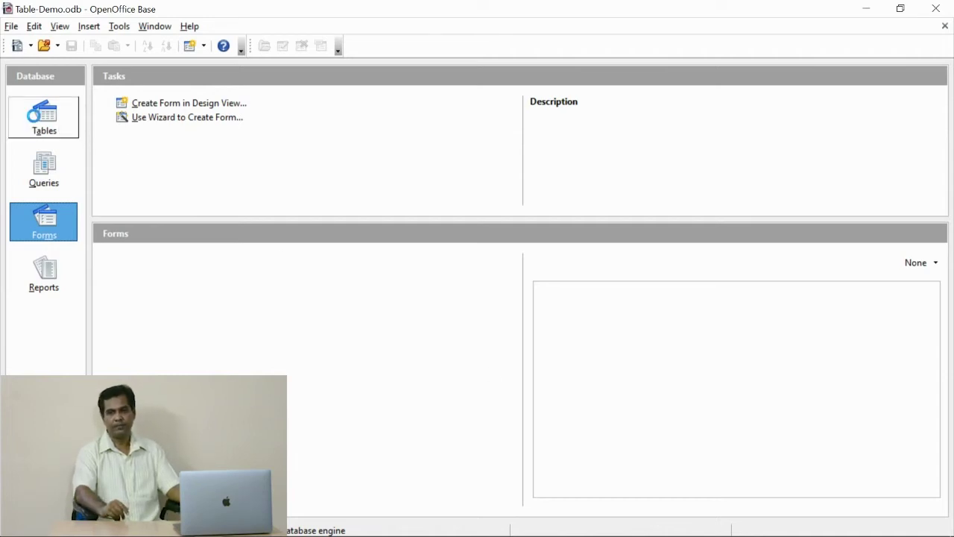
# - Look at the database's tables and start creating a form with the Form Wizard
pyautogui.click(35, 118)
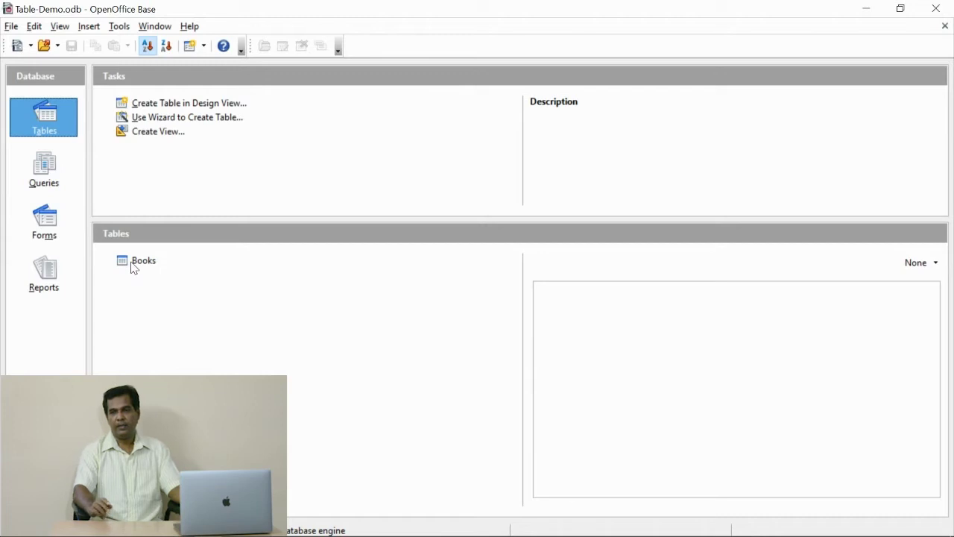
pyautogui.click(50, 226)
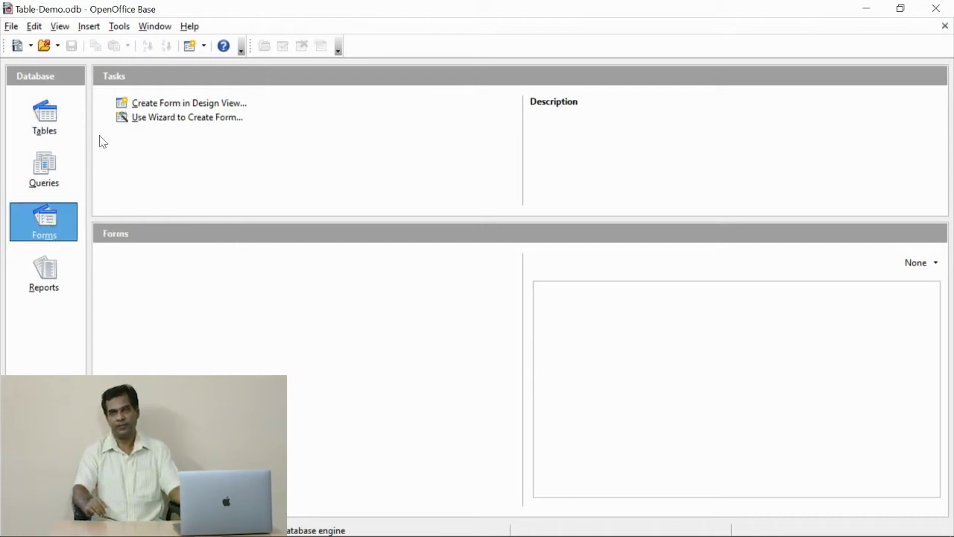
pyautogui.click(172, 120)
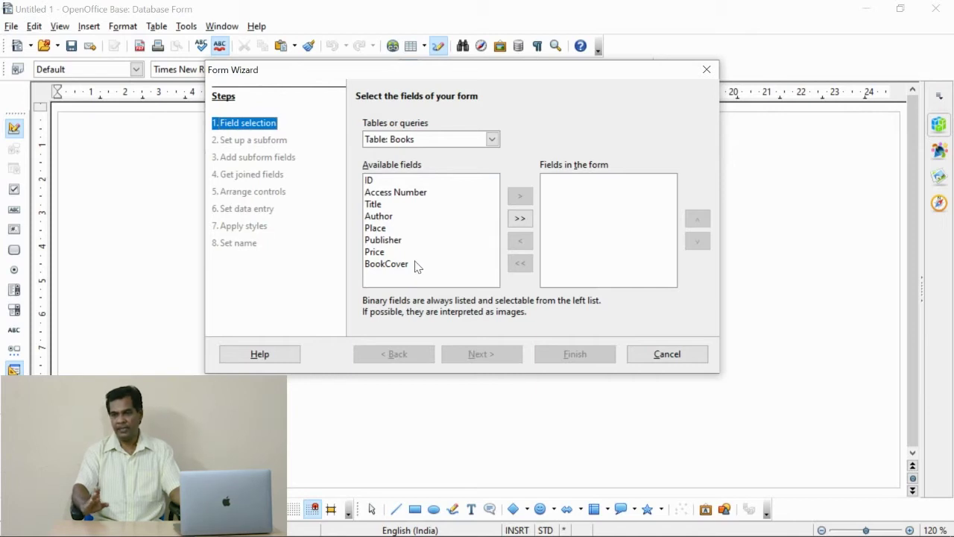
# - Include every field of the Books table except ID in the form, without adding a subform
pyautogui.click(520, 219)
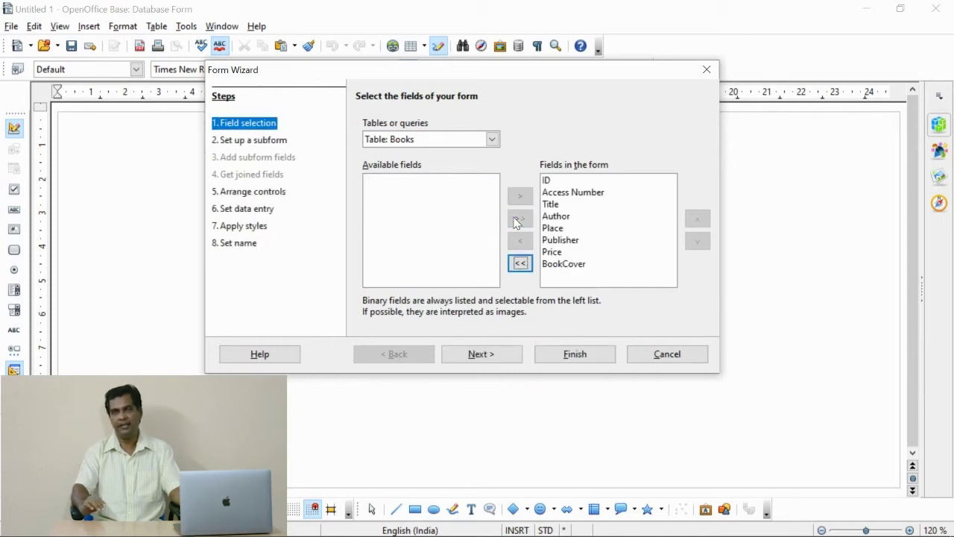
pyautogui.click(542, 185)
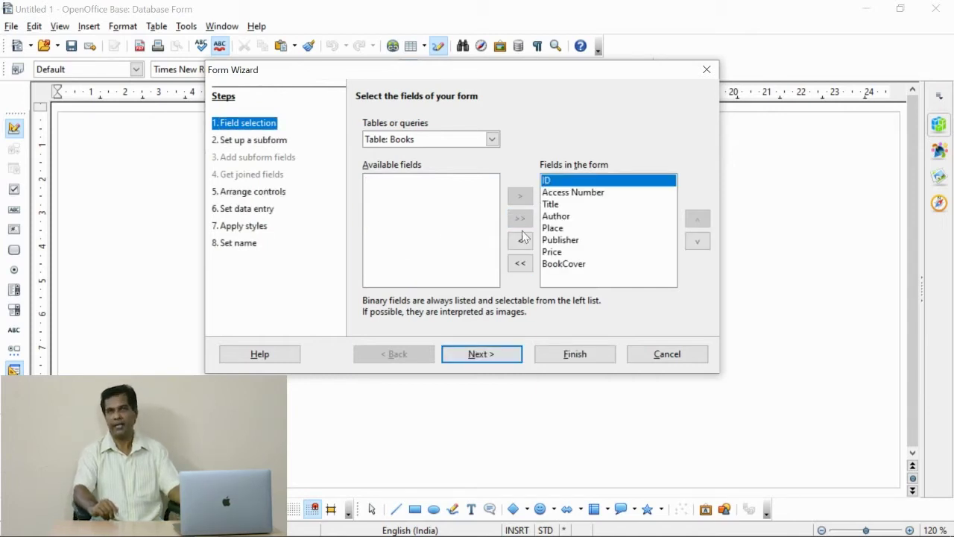
pyautogui.click(522, 239)
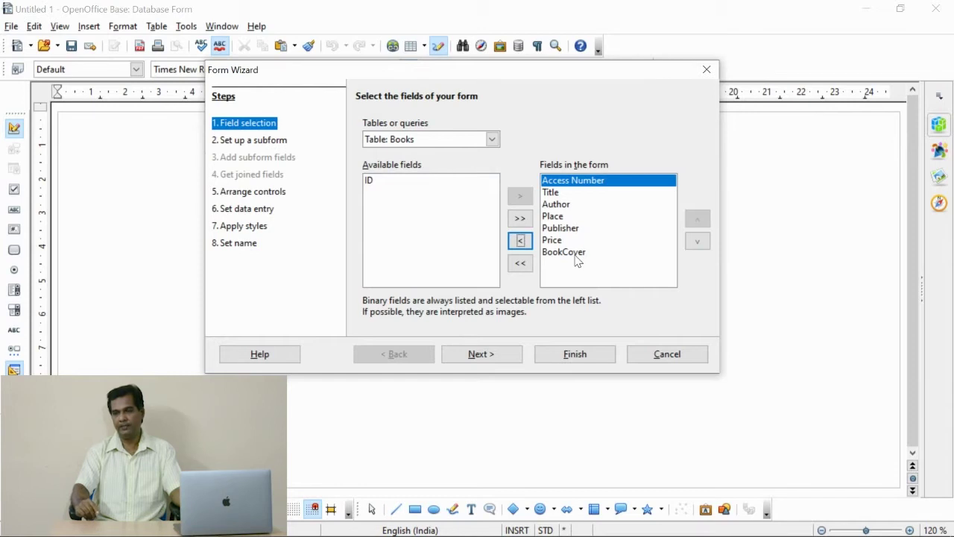
pyautogui.click(515, 359)
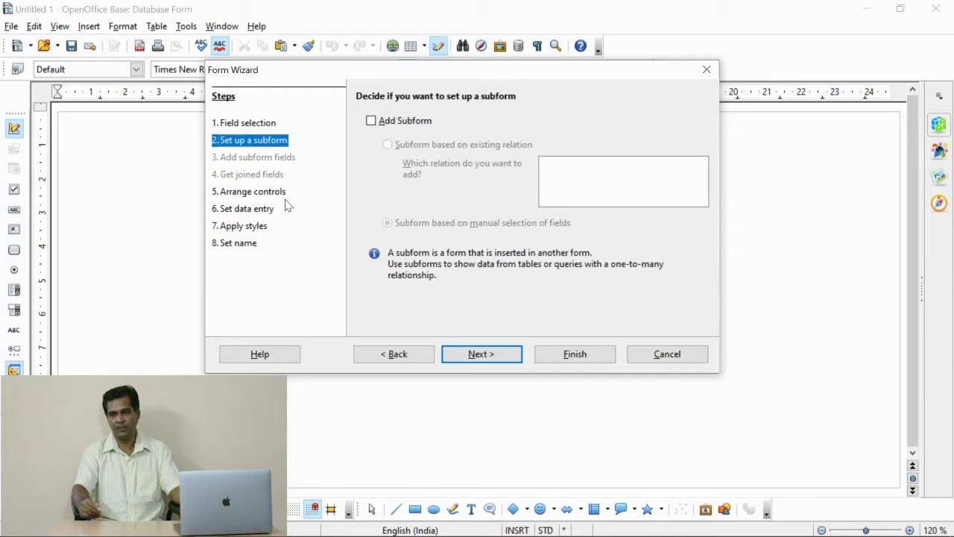
pyautogui.click(483, 357)
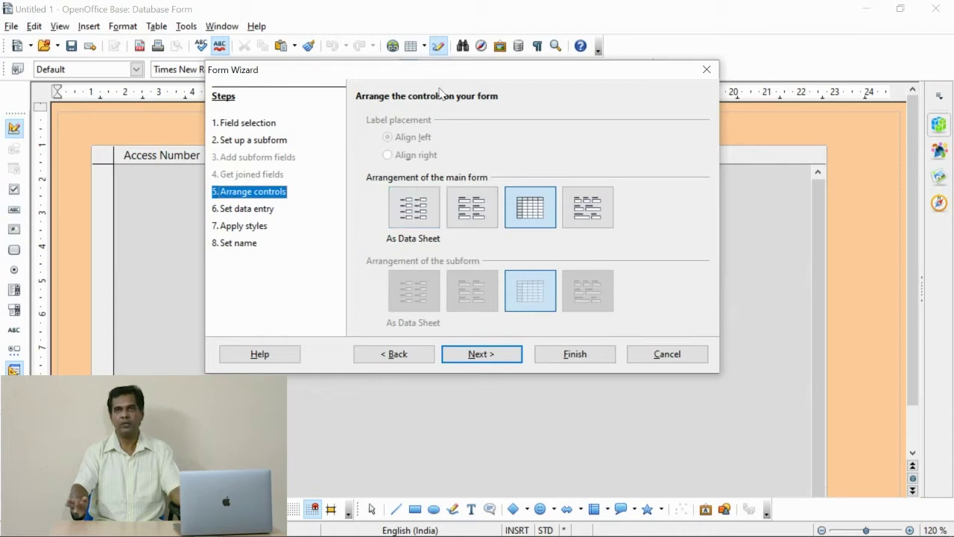
# - Preview the main form arrangements and choose Columnar - Labels on Top
pyautogui.moveTo(441, 76); pyautogui.dragTo(624, 36)
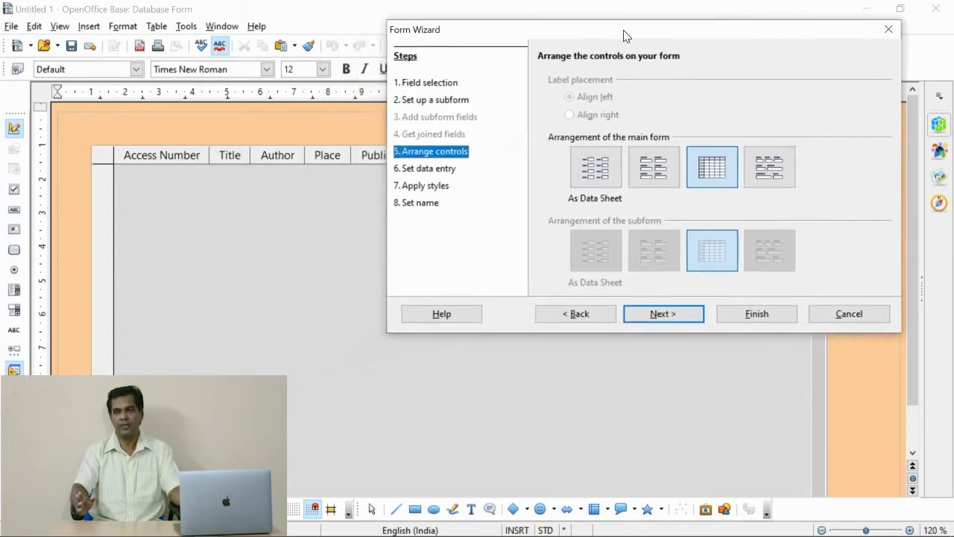
pyautogui.click(596, 168)
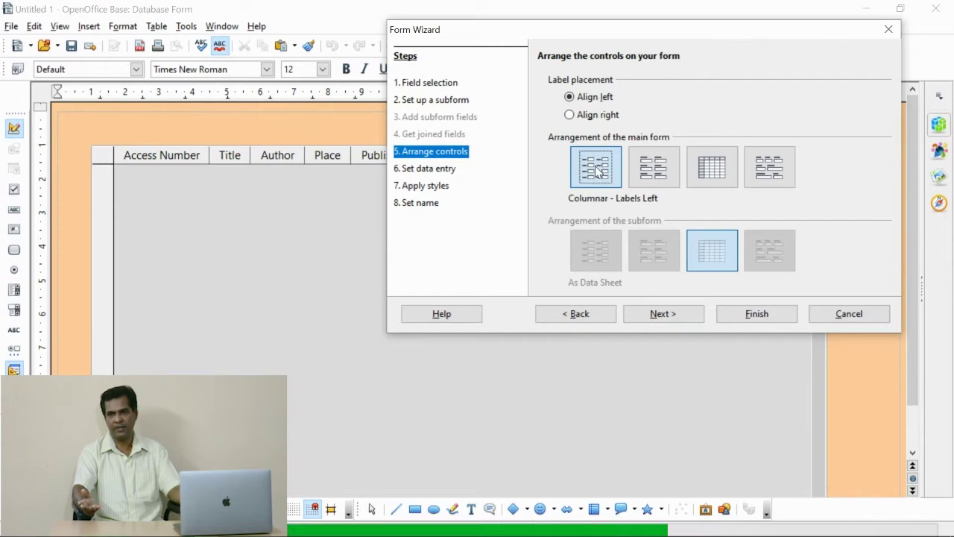
pyautogui.click(646, 170)
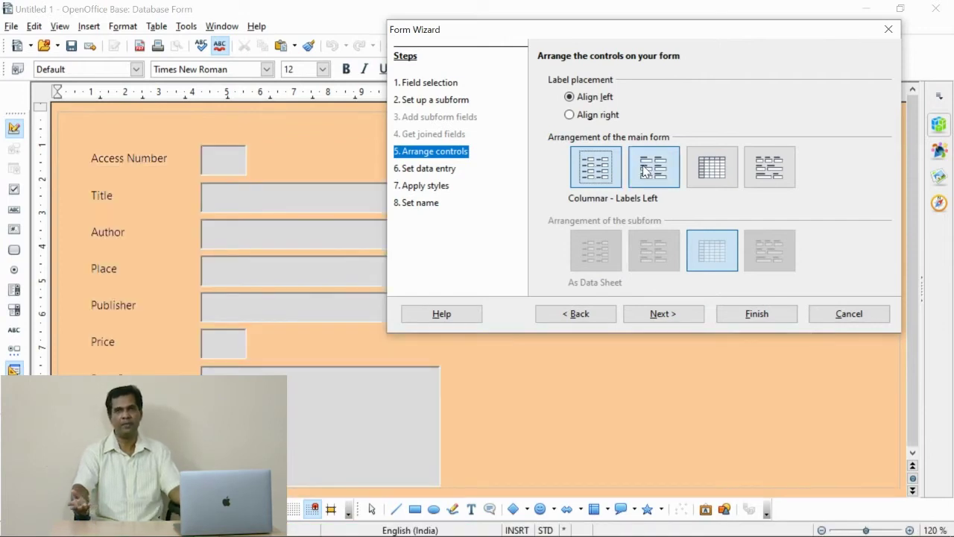
pyautogui.click(712, 170)
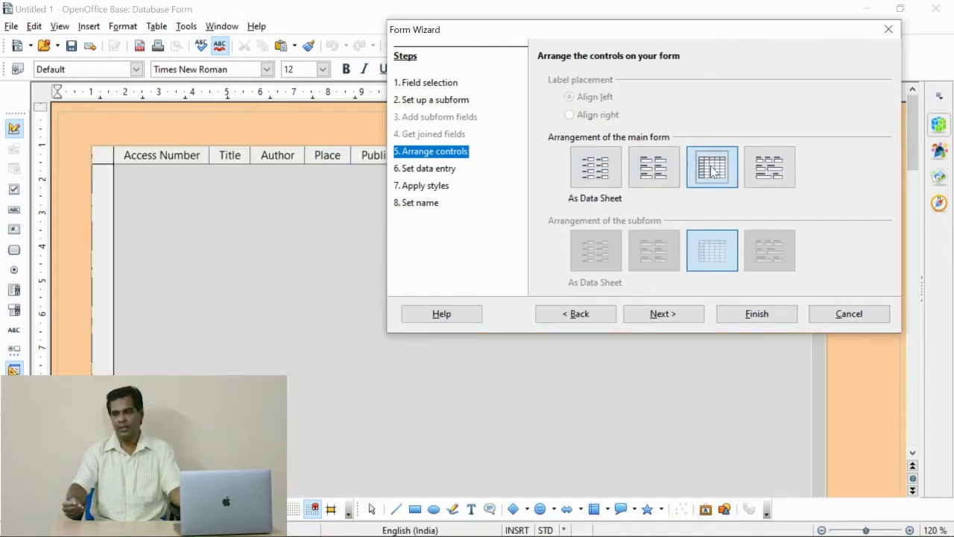
pyautogui.click(755, 169)
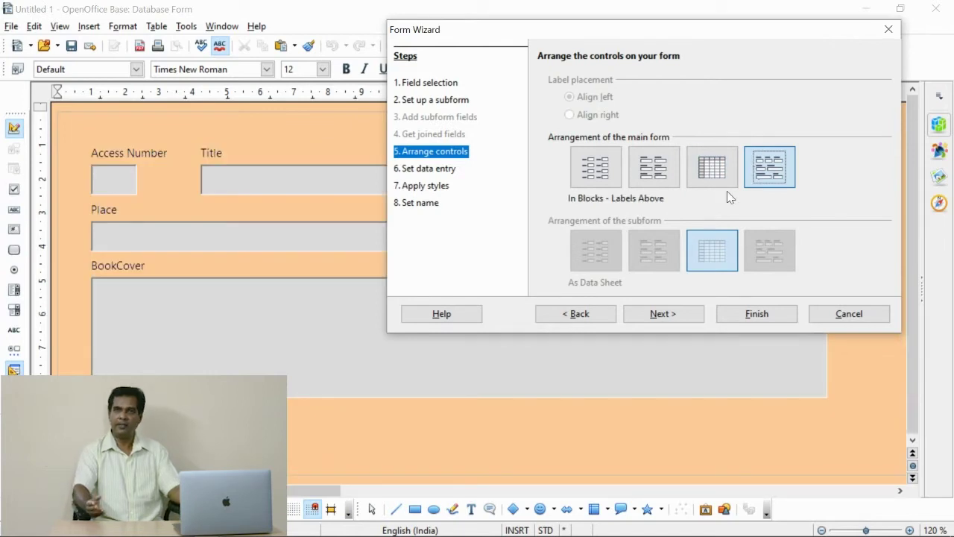
pyautogui.click(594, 173)
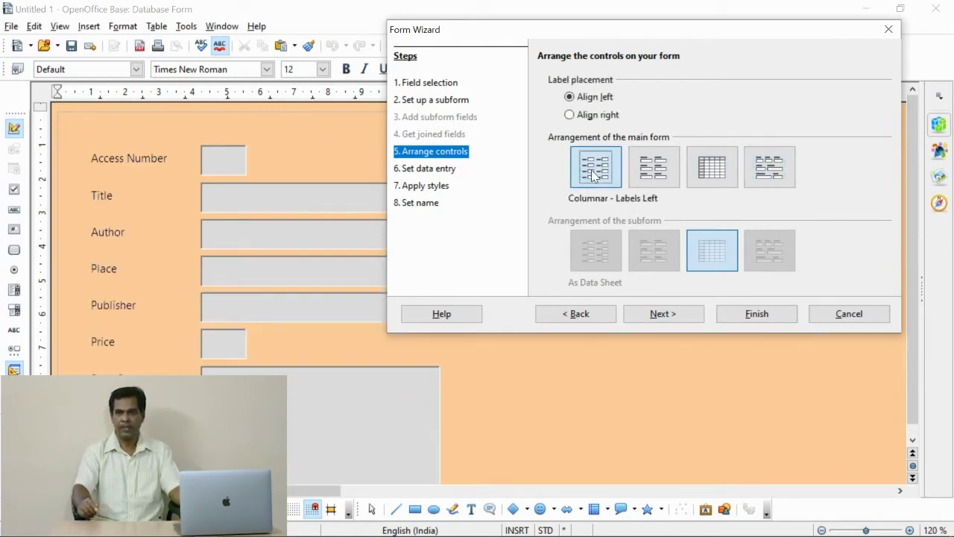
pyautogui.click(652, 172)
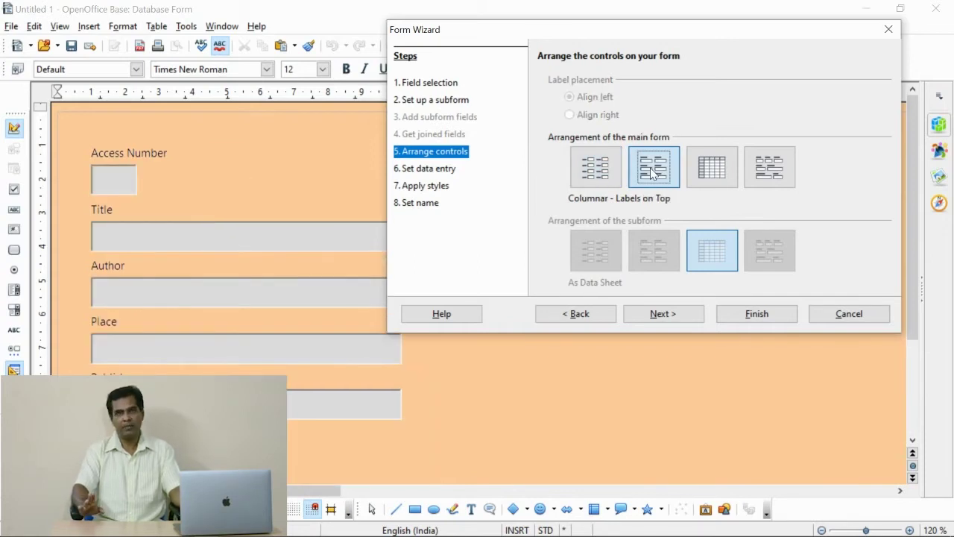
pyautogui.click(712, 168)
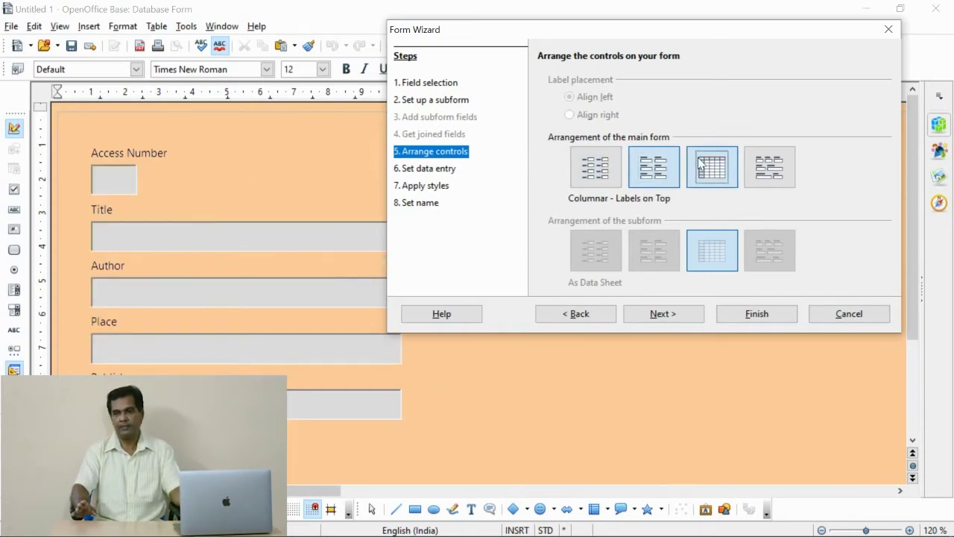
pyautogui.click(641, 176)
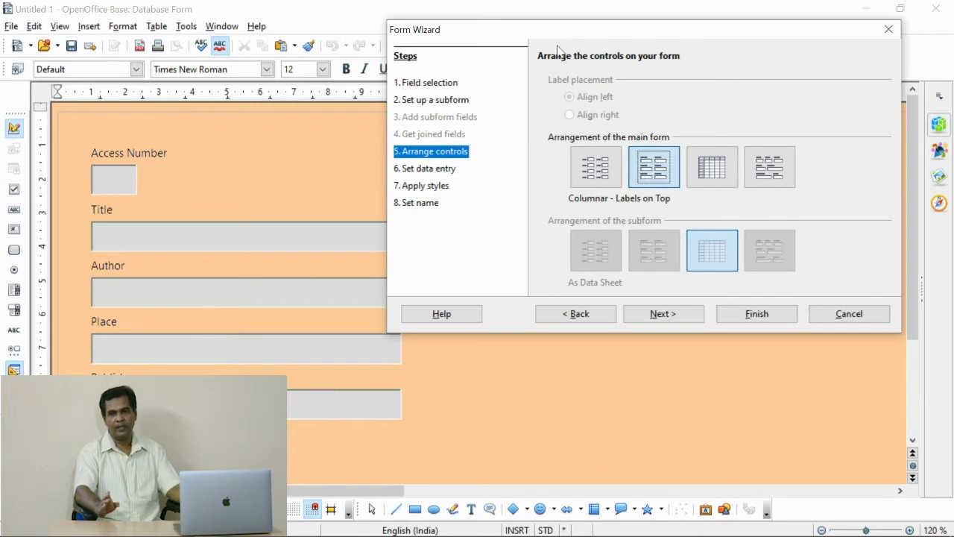
pyautogui.moveTo(556, 26); pyautogui.dragTo(521, 51)
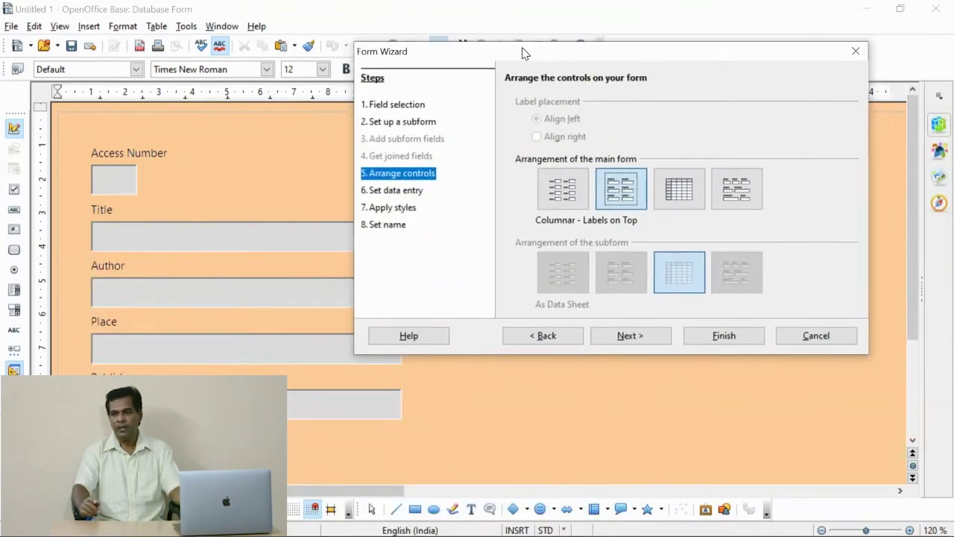
pyautogui.click(622, 335)
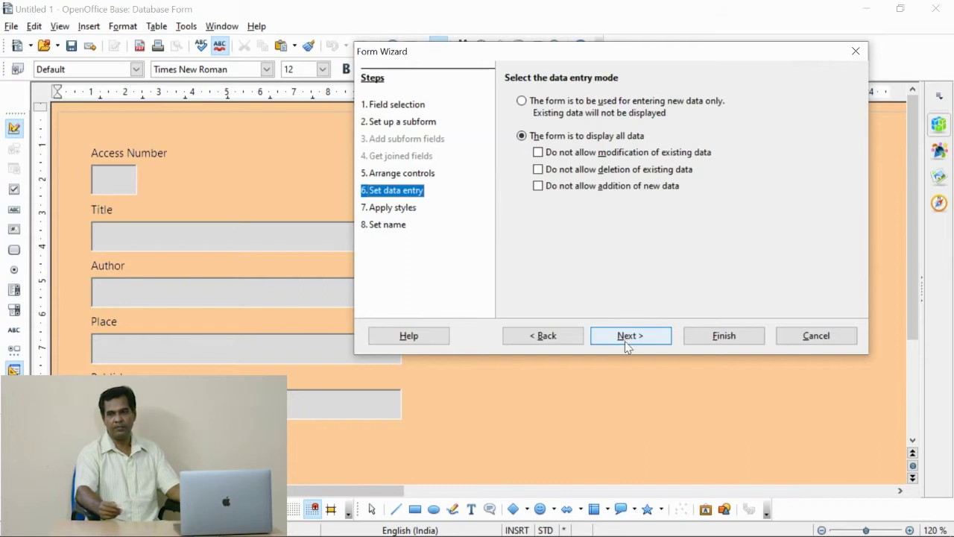
# - Accept the data entry mode that displays all data, try the field borders and choose 3D look
pyautogui.click(627, 337)
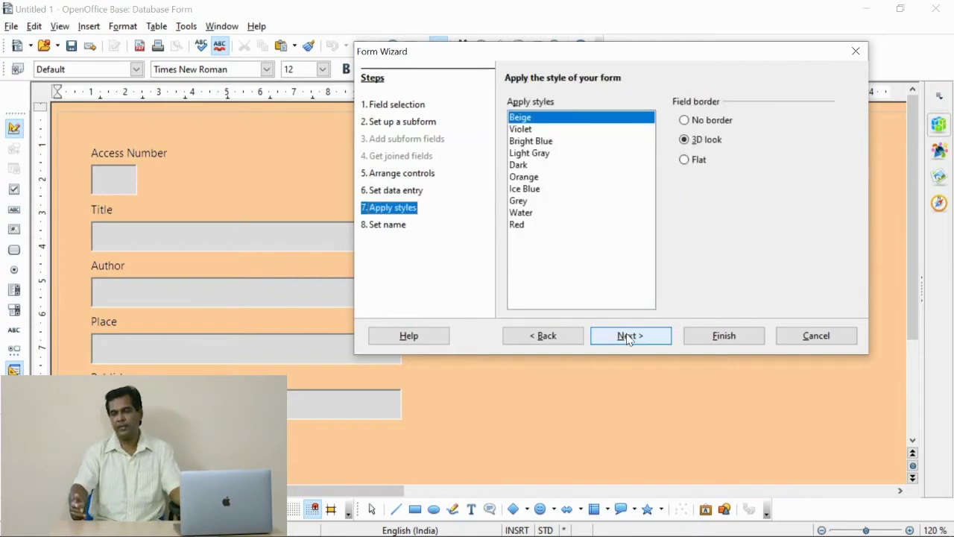
pyautogui.click(712, 121)
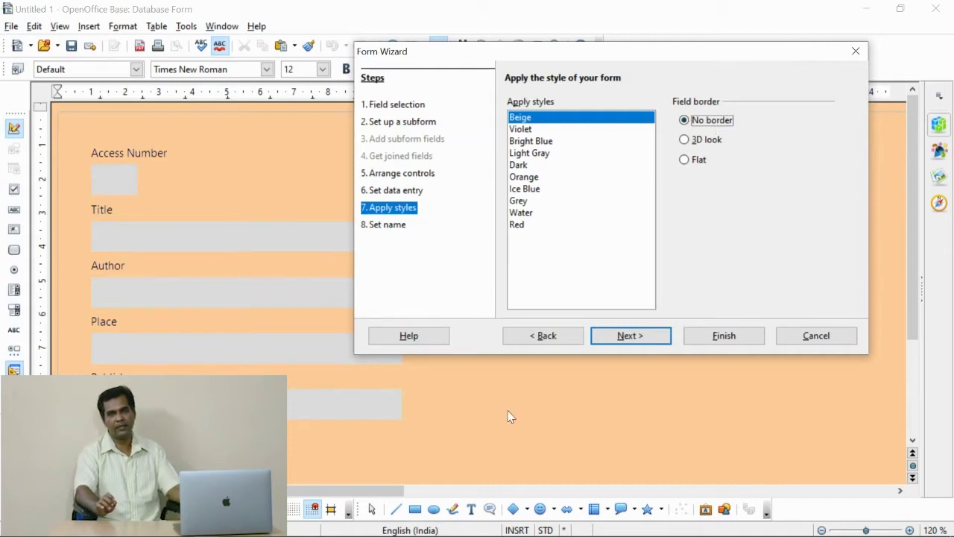
pyautogui.click(708, 141)
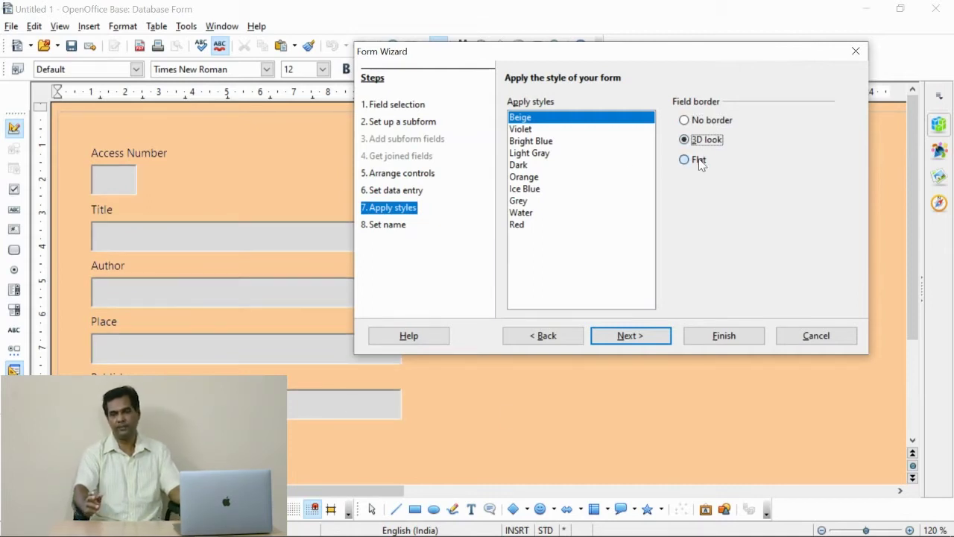
pyautogui.click(699, 161)
pyautogui.click(697, 142)
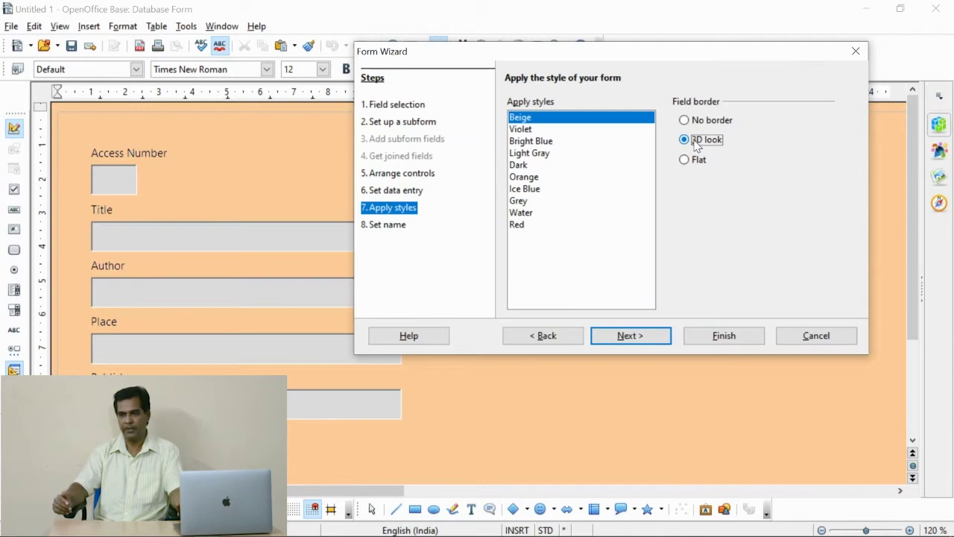
# - Try out the form styles and apply Bright Blue
pyautogui.click(526, 131)
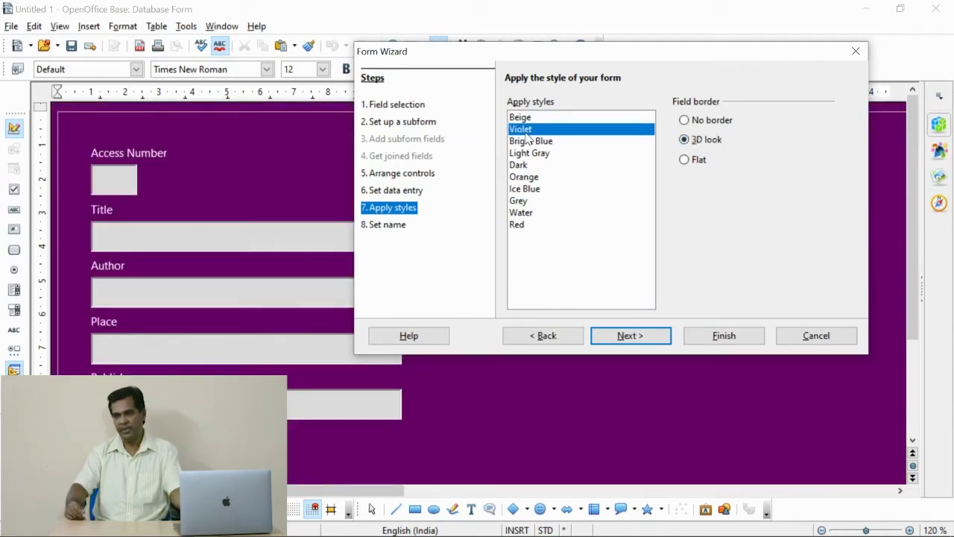
pyautogui.click(531, 142)
pyautogui.click(534, 152)
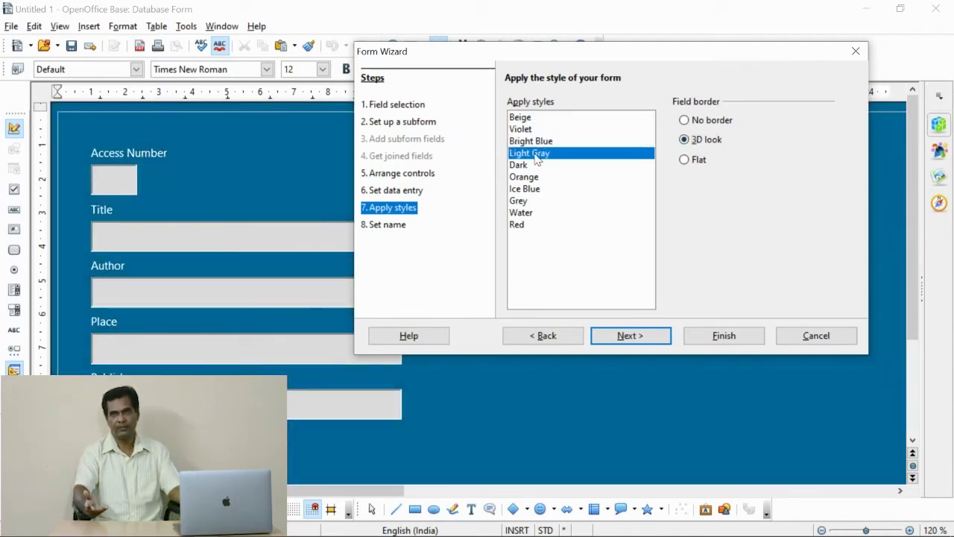
pyautogui.click(535, 146)
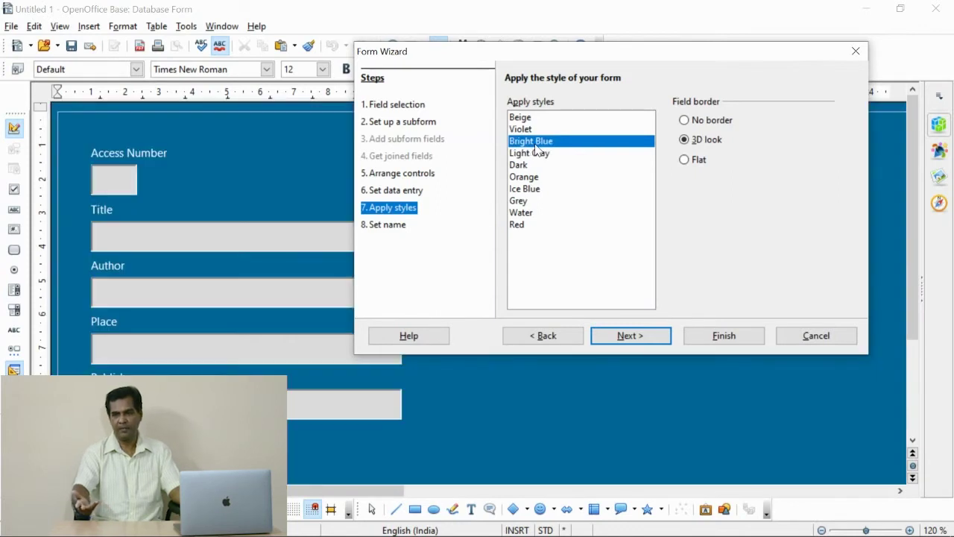
pyautogui.click(628, 337)
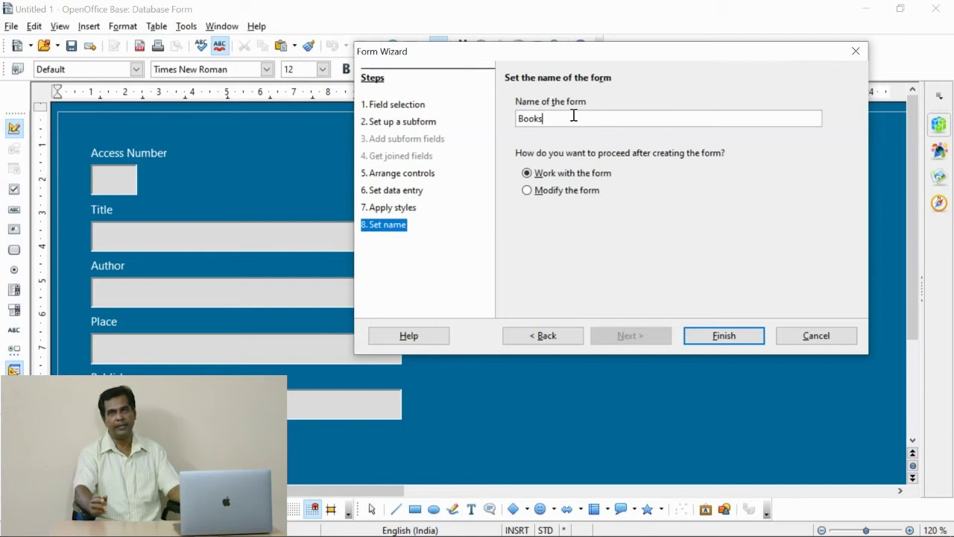
# - Name the form Books-Data Entry Screen
pyautogui.write('-')
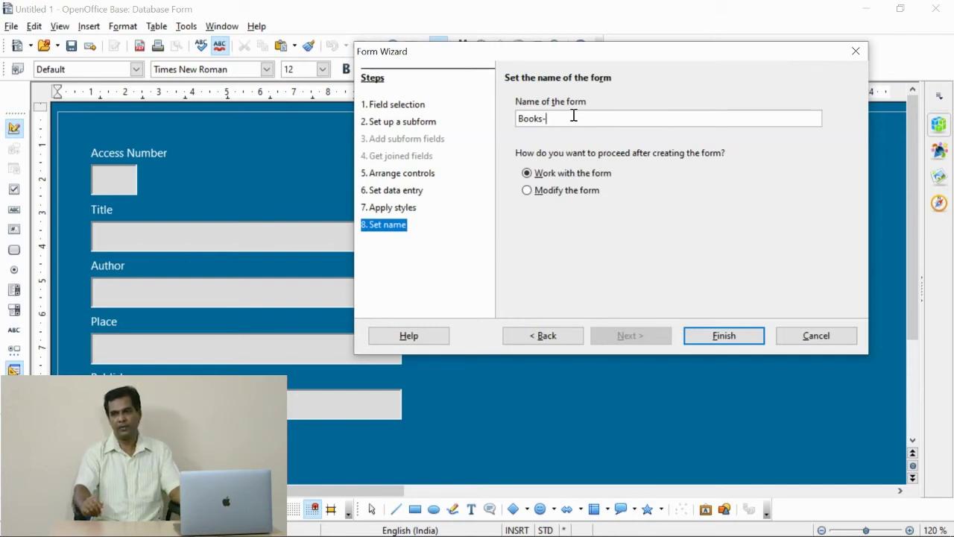
pyautogui.write('dA')
pyautogui.press('BackSpace')
pyautogui.press('BackSpace')
pyautogui.write('D')
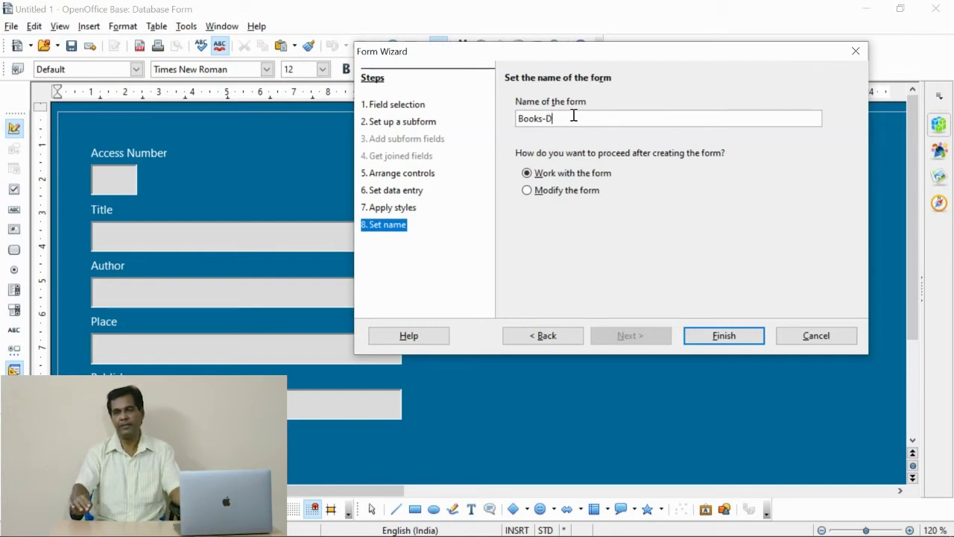
pyautogui.write('ata Entry S')
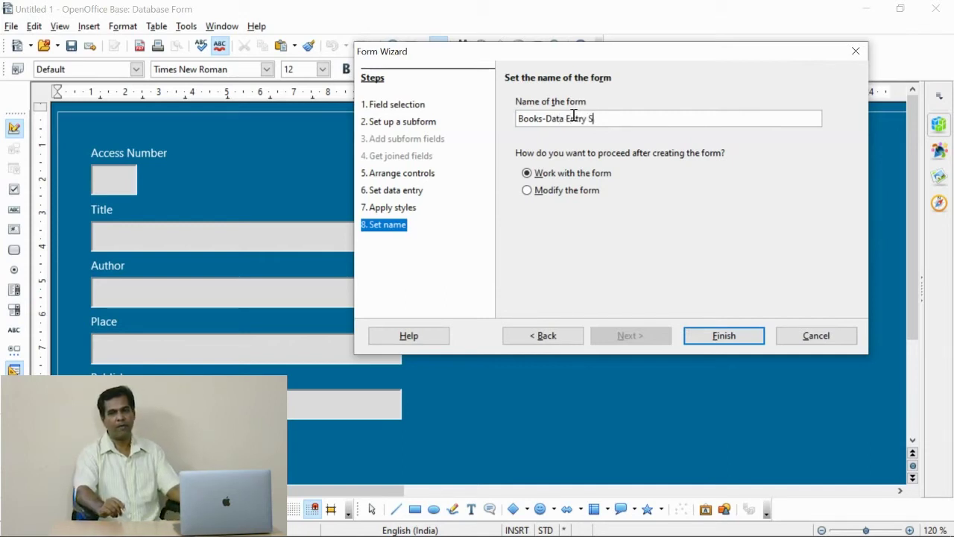
pyautogui.write('creen')
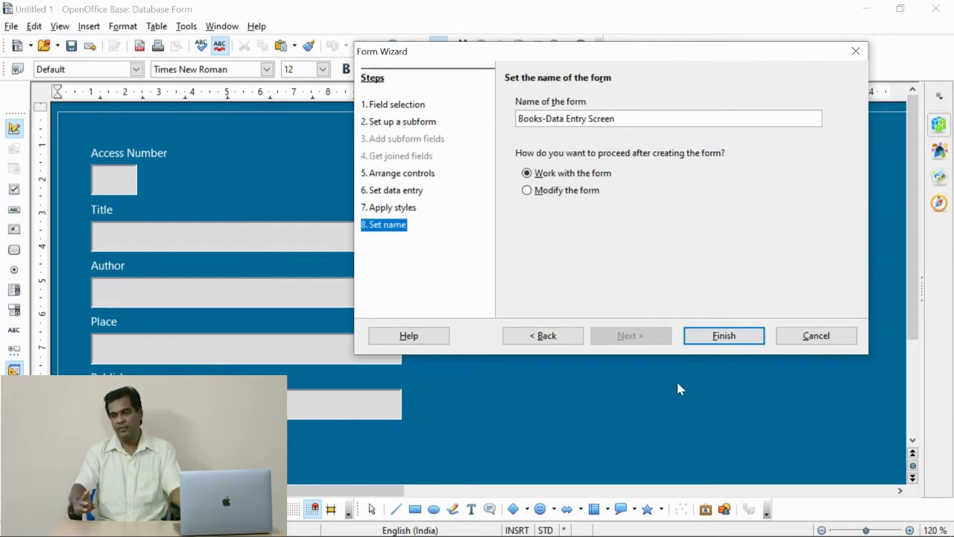
# - Choose to modify the form after its creation and finish the Form Wizard
pyautogui.click(527, 190)
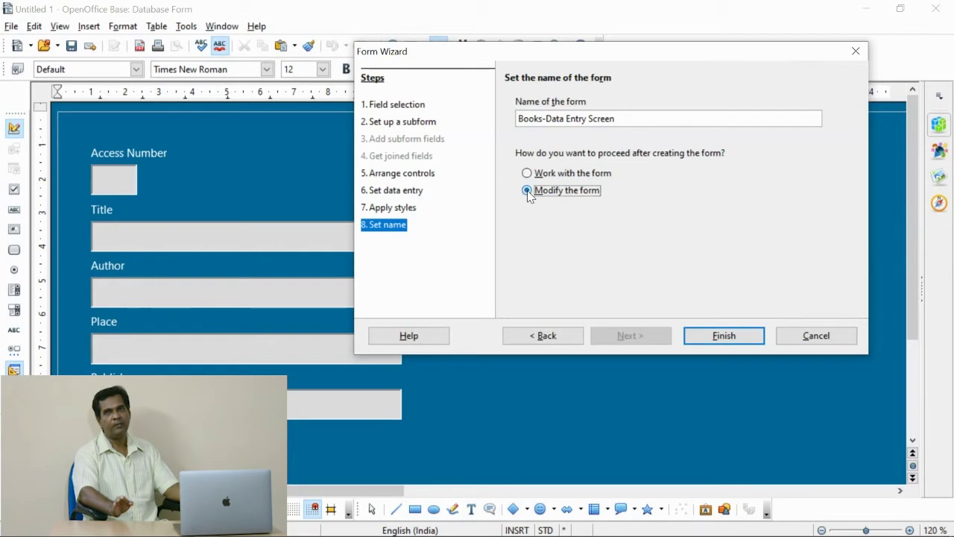
pyautogui.click(721, 339)
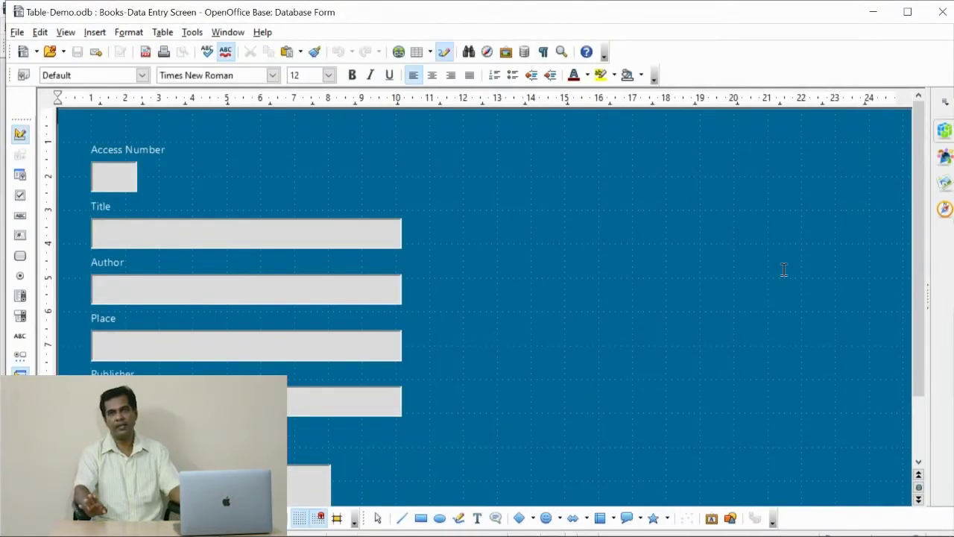
# - Move the BookCover field from below the Price field to the empty area beside the Title and Author fields
pyautogui.scroll(-2, 524, 212)
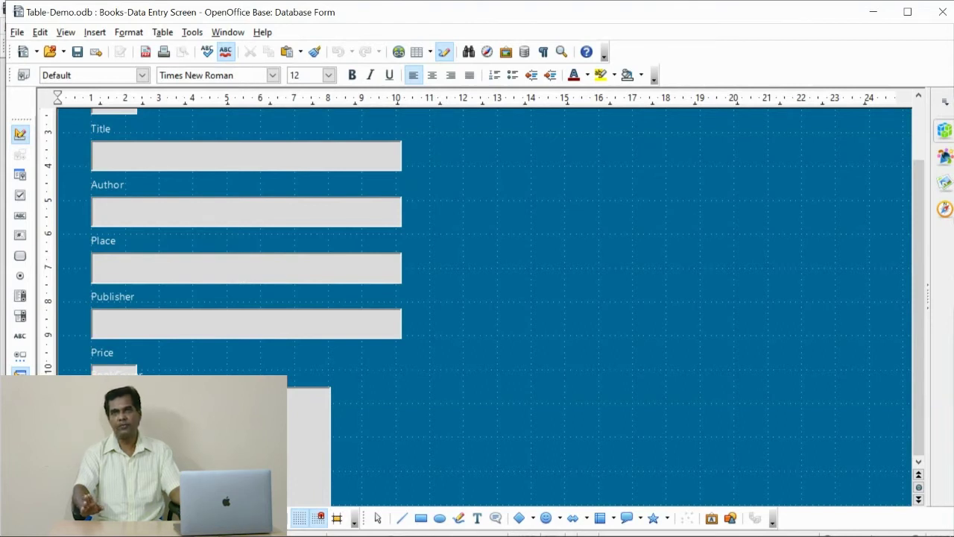
pyautogui.click(114, 373)
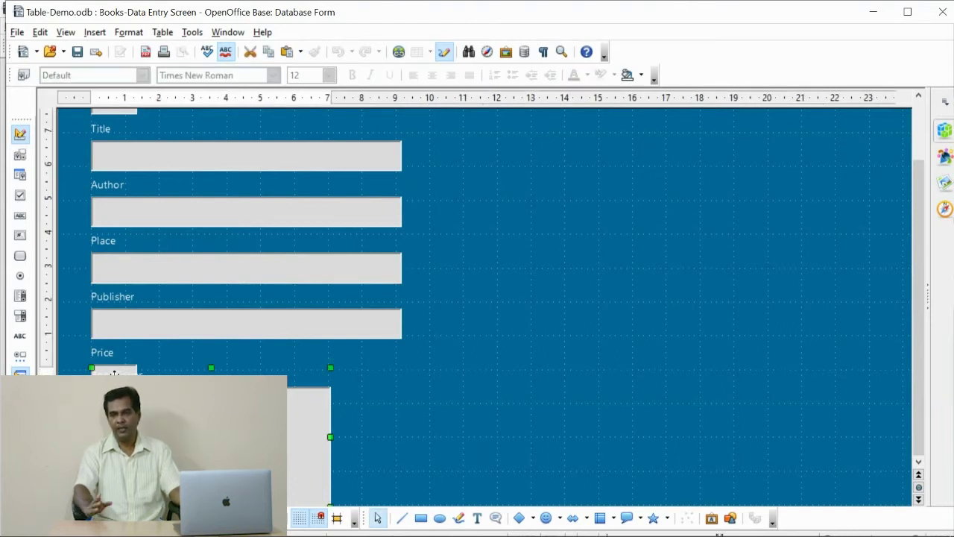
pyautogui.moveTo(210, 361); pyautogui.dragTo(470, 362)
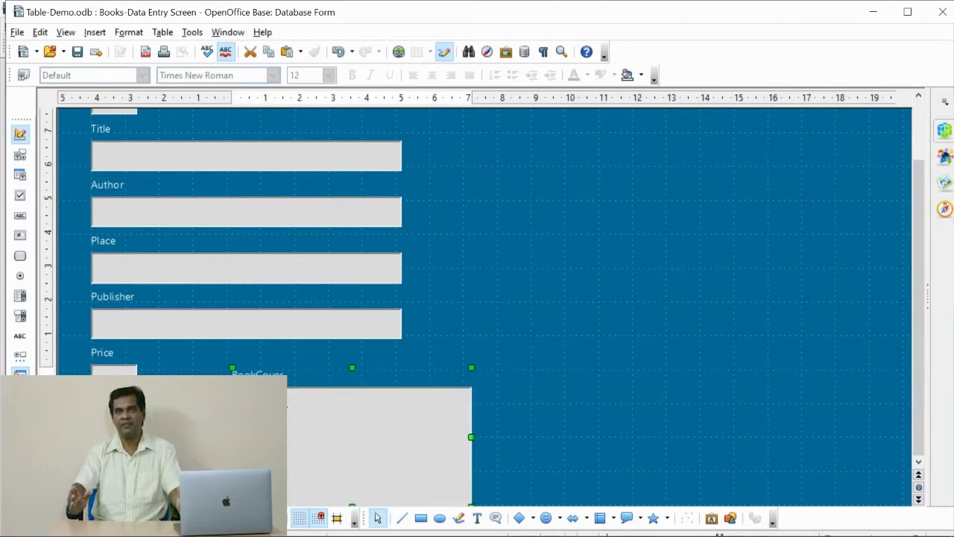
pyautogui.moveTo(281, 395); pyautogui.dragTo(480, 171)
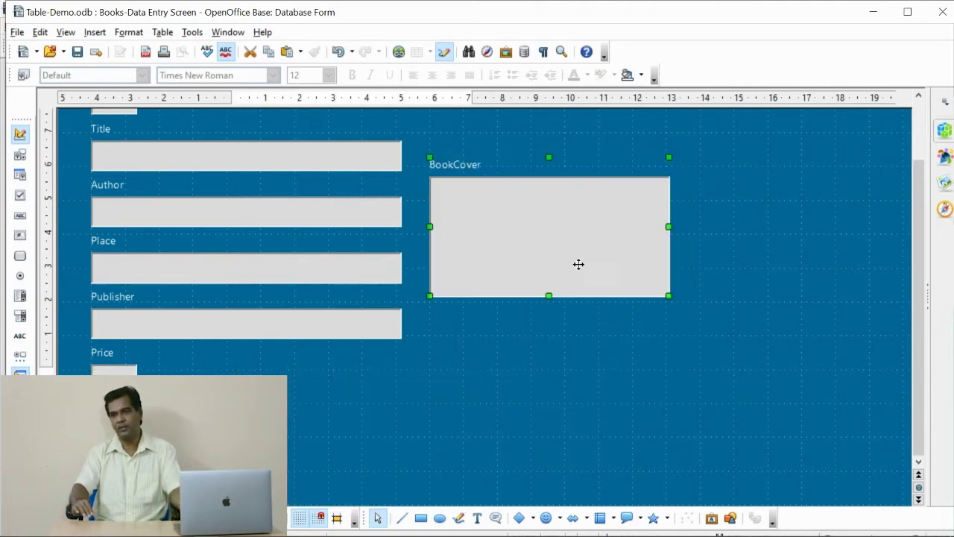
pyautogui.scroll(2, 589, 270)
pyautogui.moveTo(527, 254)
pyautogui.mouseDown()
pyautogui.moveTo(519, 238)
pyautogui.moveTo(530, 281)
pyautogui.moveTo(528, 232)
pyautogui.moveTo(529, 241)
pyautogui.mouseUp()
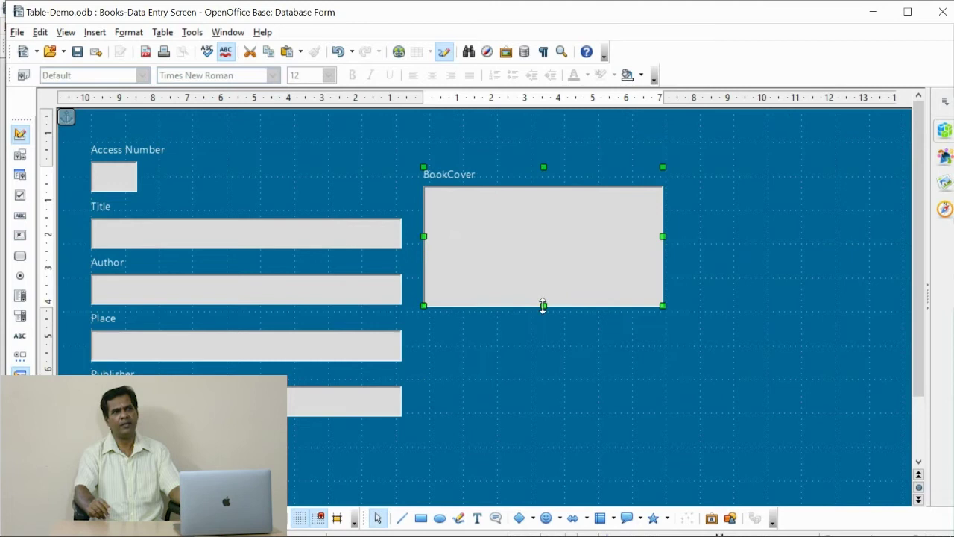
# - Resize the BookCover field to a taller, narrower portrait shape, about 5 cm wide and 7 cm high with its label
pyautogui.moveTo(543, 306); pyautogui.dragTo(533, 412)
pyautogui.moveTo(611, 297); pyautogui.dragTo(599, 300)
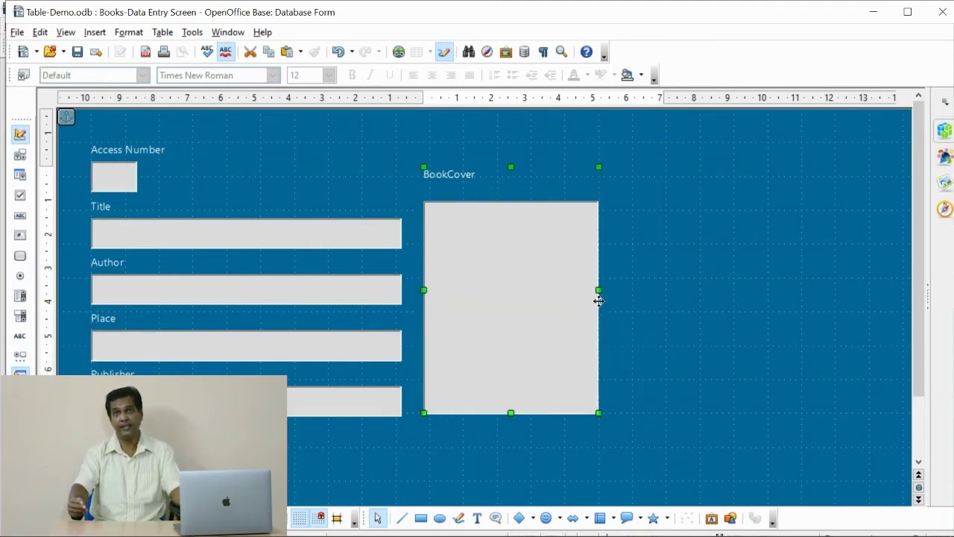
pyautogui.click(637, 261)
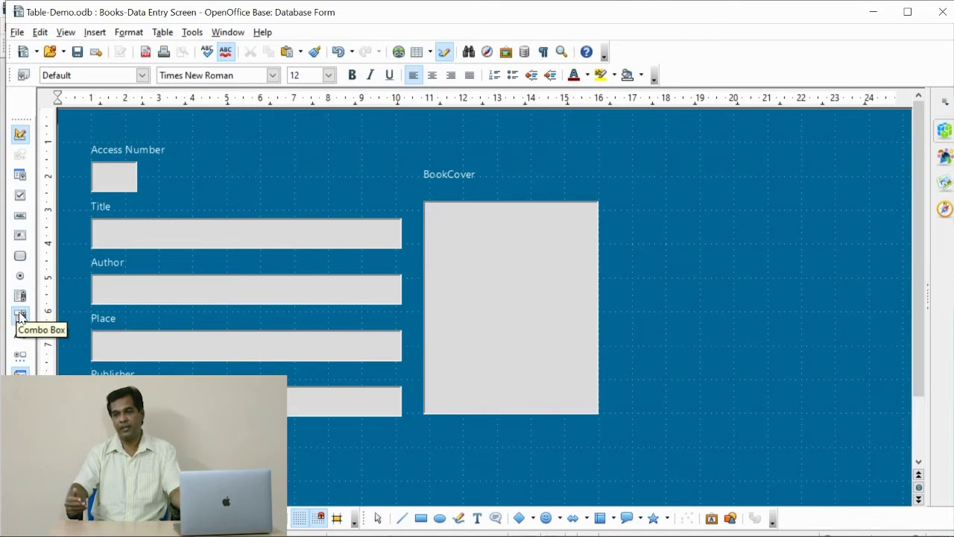
# - Draw a label field about 9 cm wide and 0.8 cm high above the form fields and name it Header
pyautogui.click(20, 336)
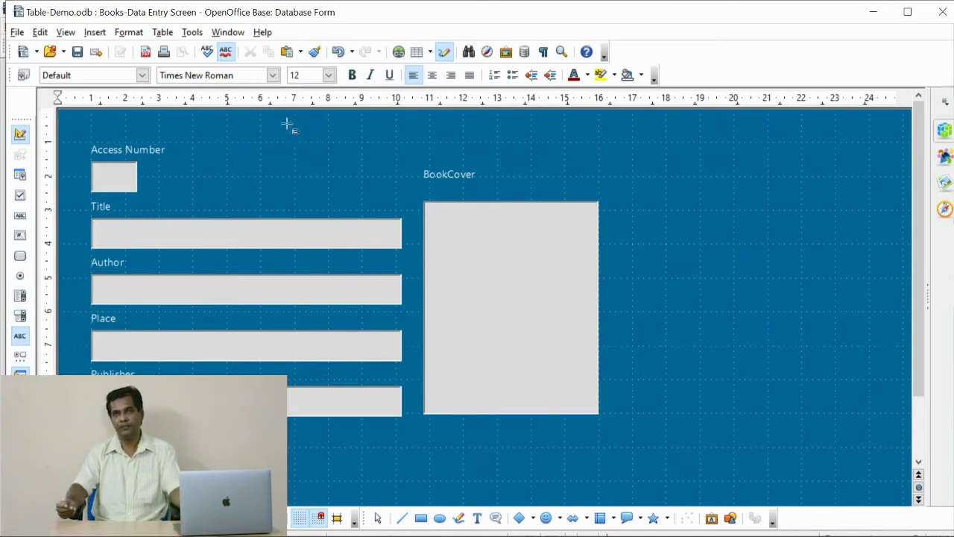
pyautogui.moveTo(250, 114); pyautogui.dragTo(553, 142)
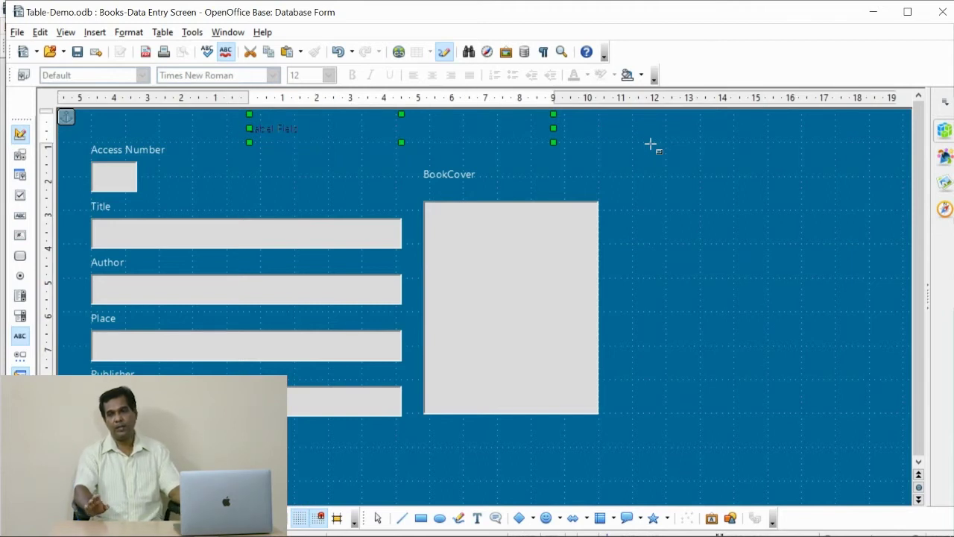
pyautogui.rightClick(534, 129)
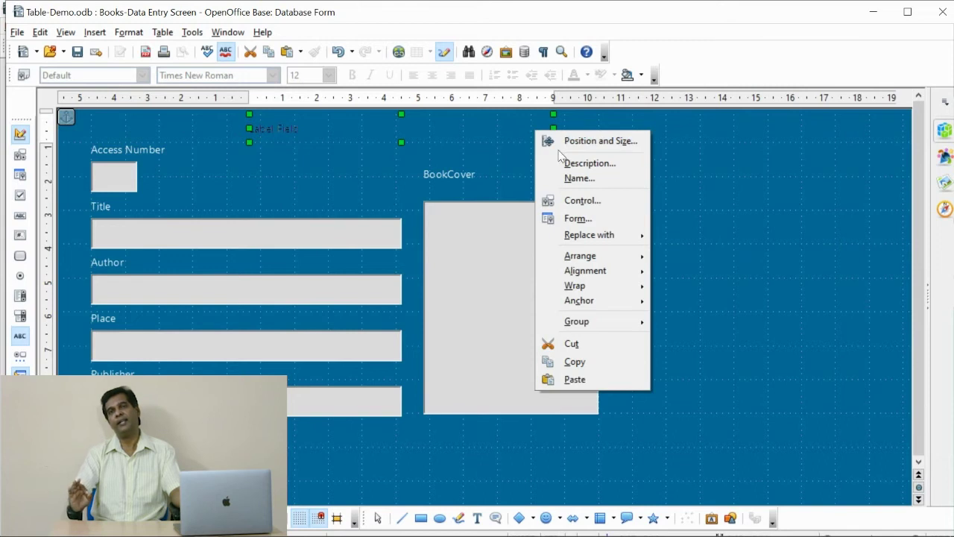
pyautogui.click(583, 200)
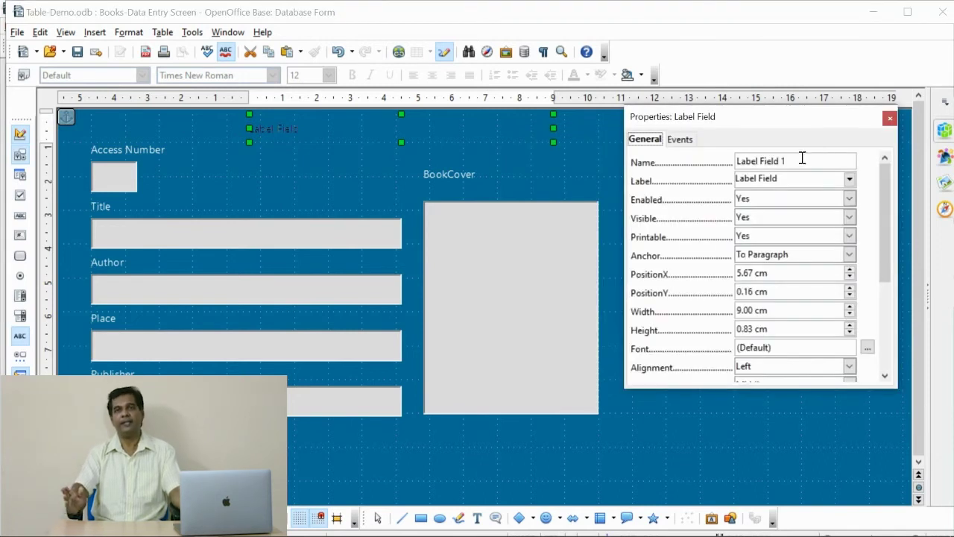
pyautogui.click(792, 161)
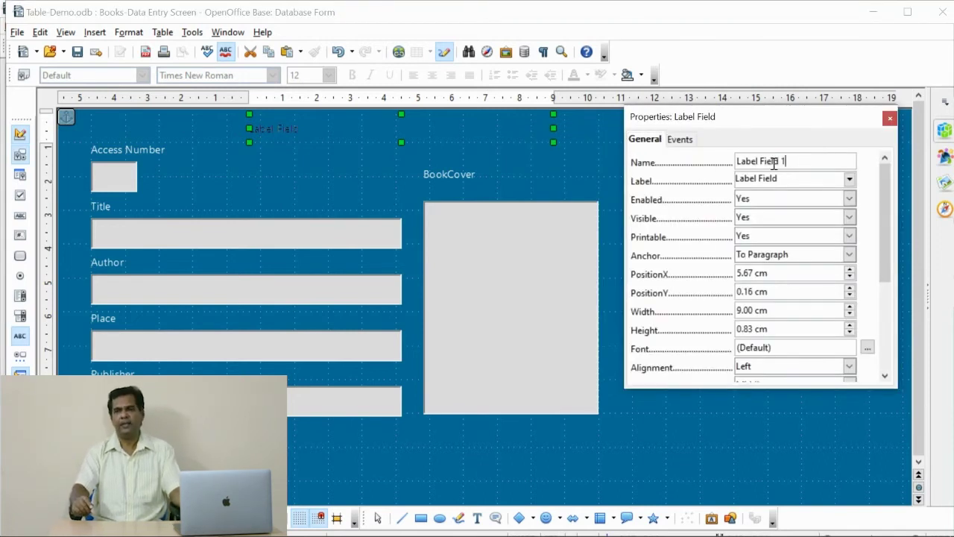
pyautogui.tripleClick(774, 161)
pyautogui.write('Header')
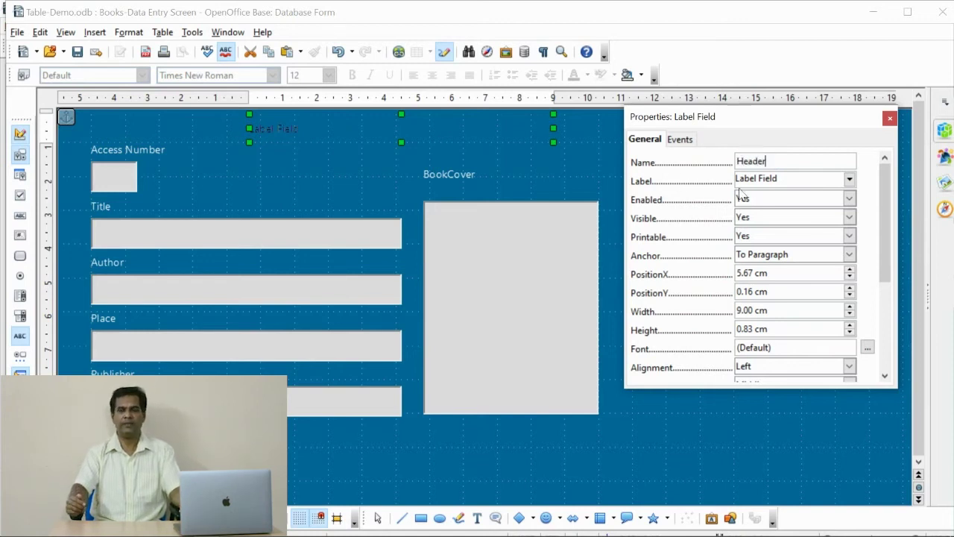
# - Set the header control's label text to Books Data Entry
pyautogui.tripleClick(790, 181)
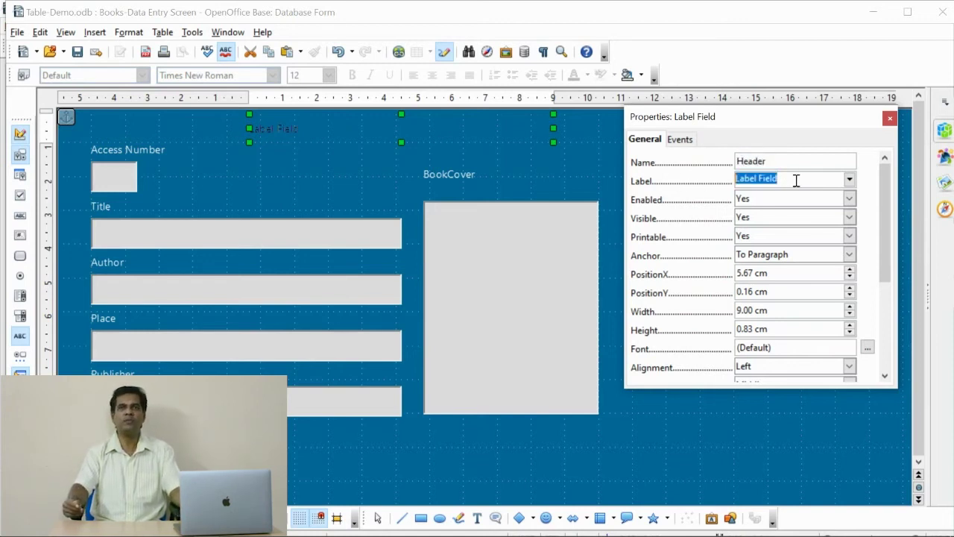
pyautogui.click(850, 180)
pyautogui.click(851, 181)
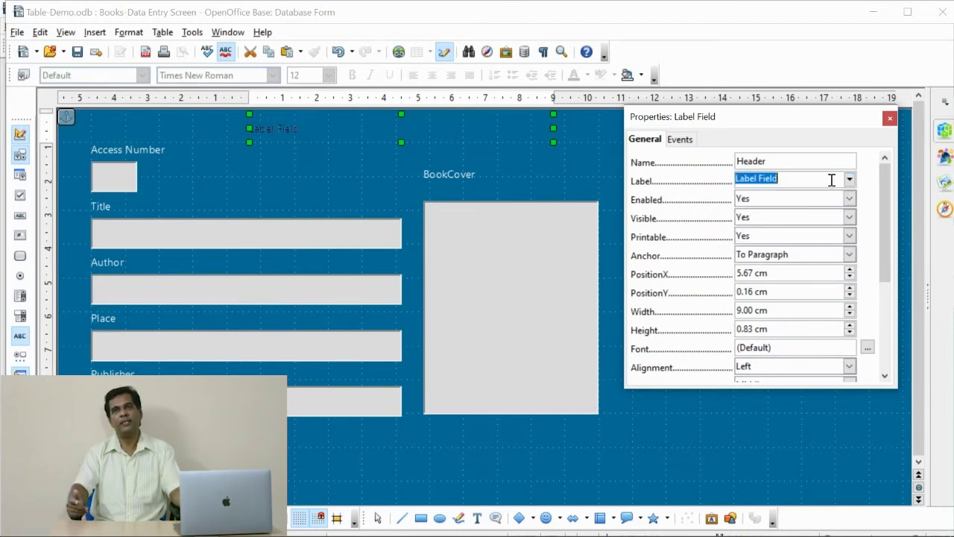
pyautogui.write('B')
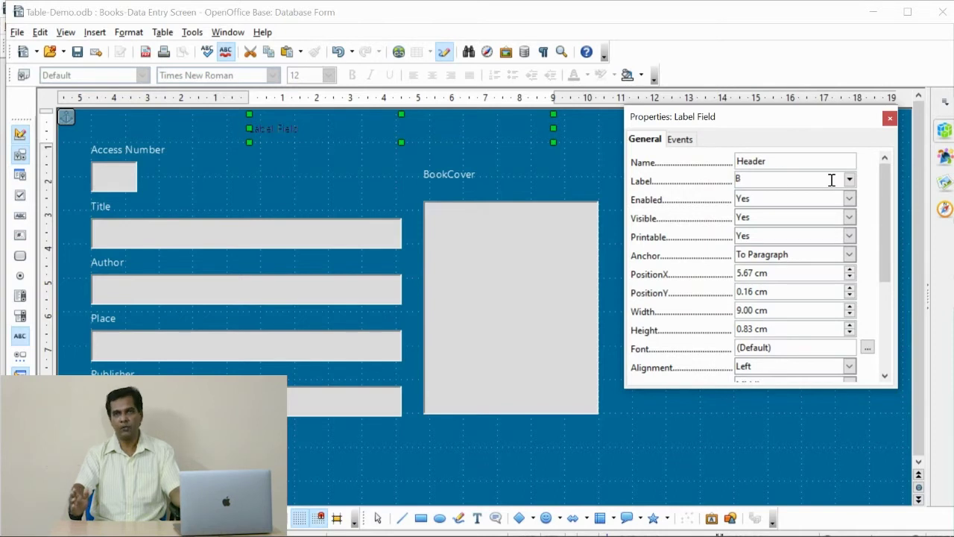
pyautogui.write('ooks')
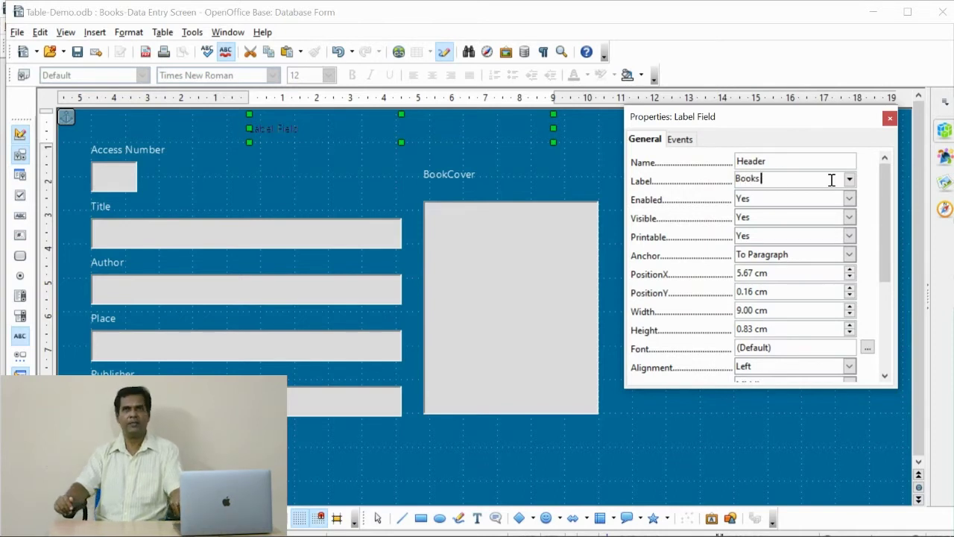
pyautogui.write(' Data Entry')
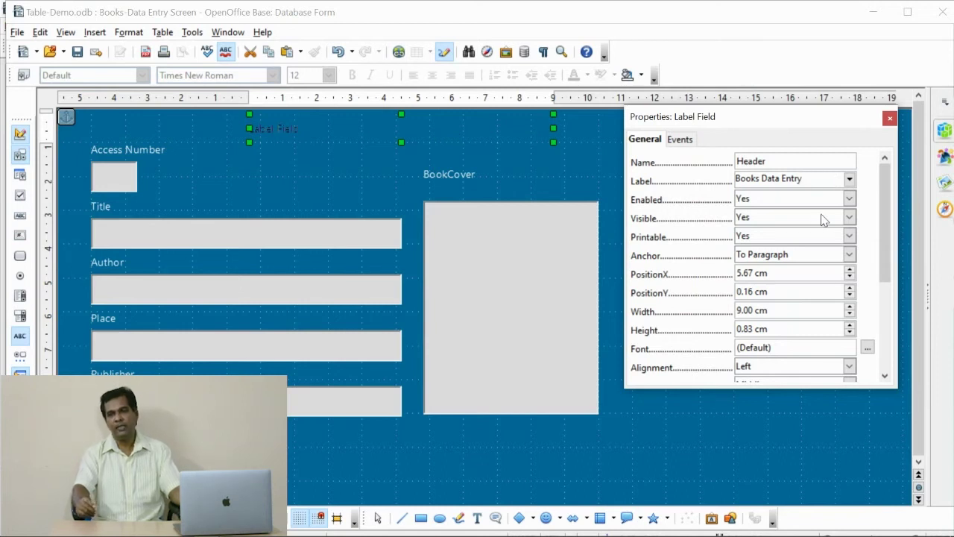
# - Open the header label's font settings and set the font size to 18
pyautogui.scroll(-2, 863, 266)
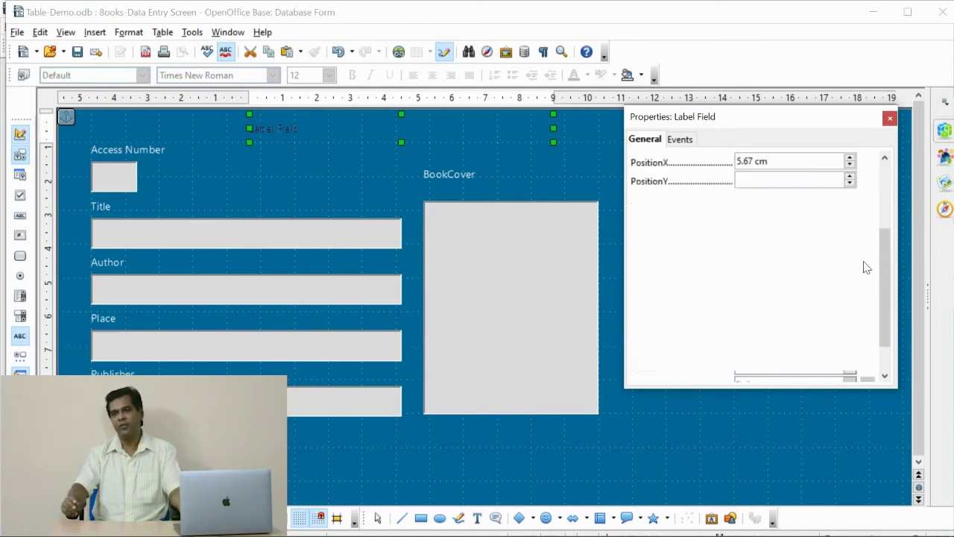
pyautogui.scroll(1, 863, 266)
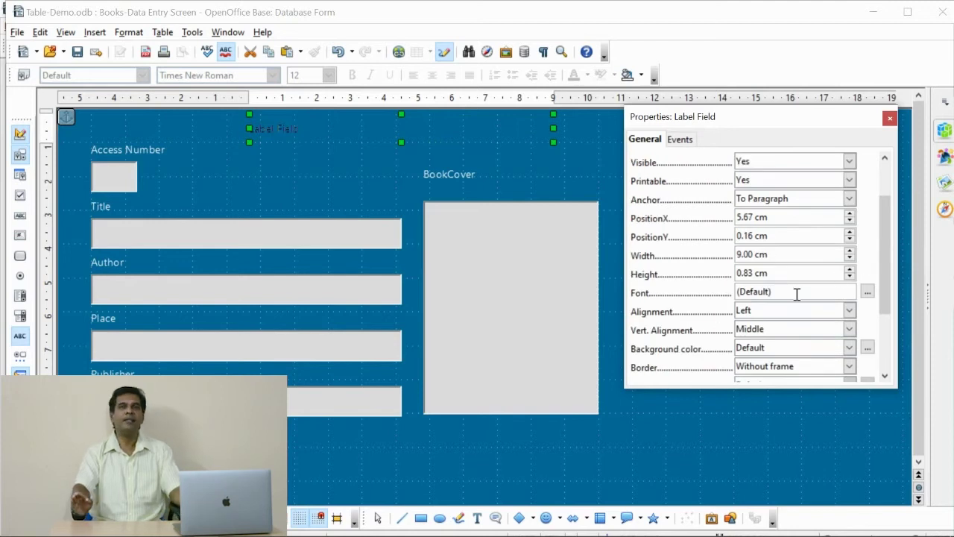
pyautogui.click(867, 291)
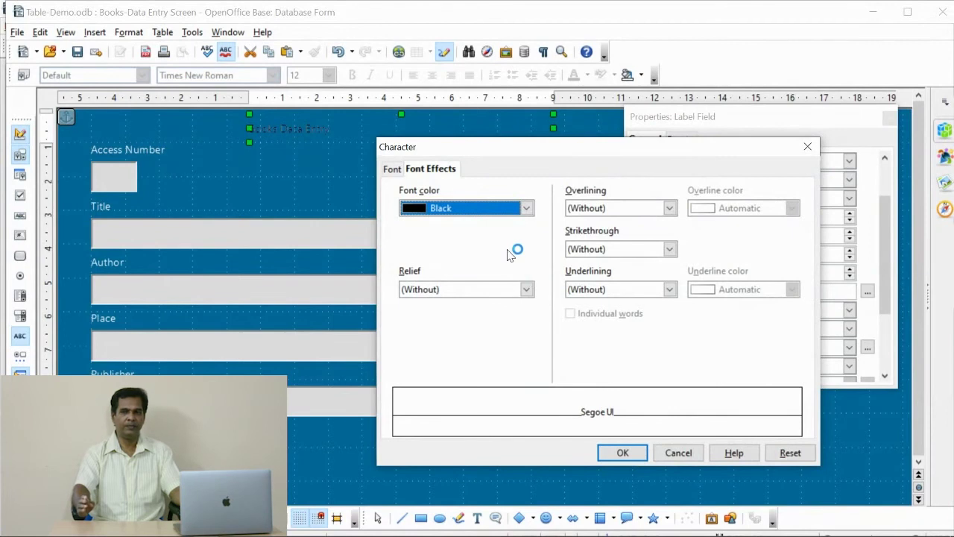
pyautogui.click(393, 169)
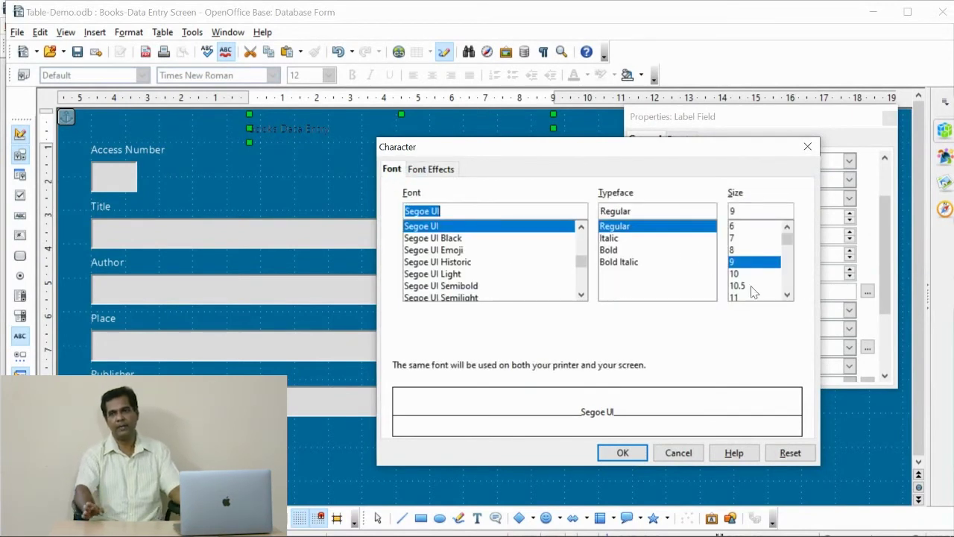
pyautogui.scroll(-2, 759, 283)
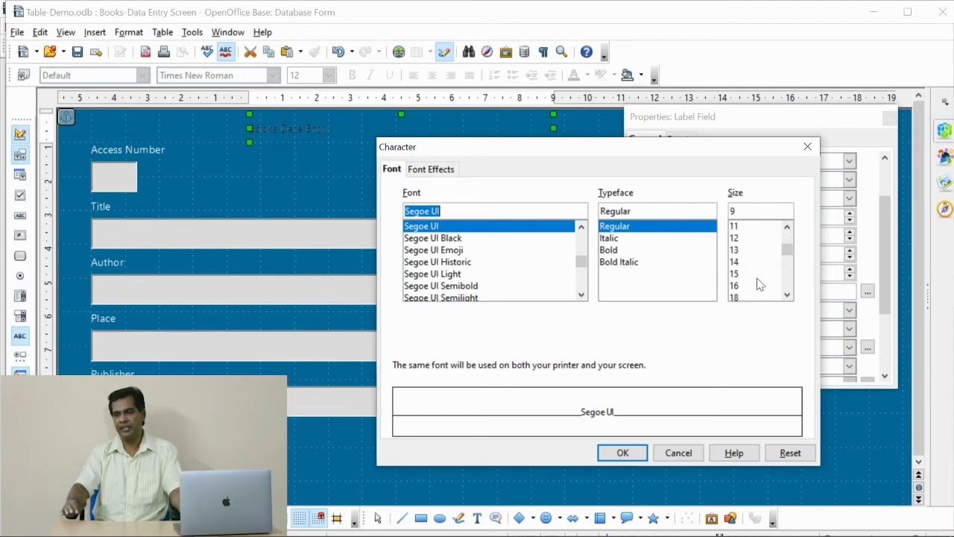
pyautogui.click(742, 297)
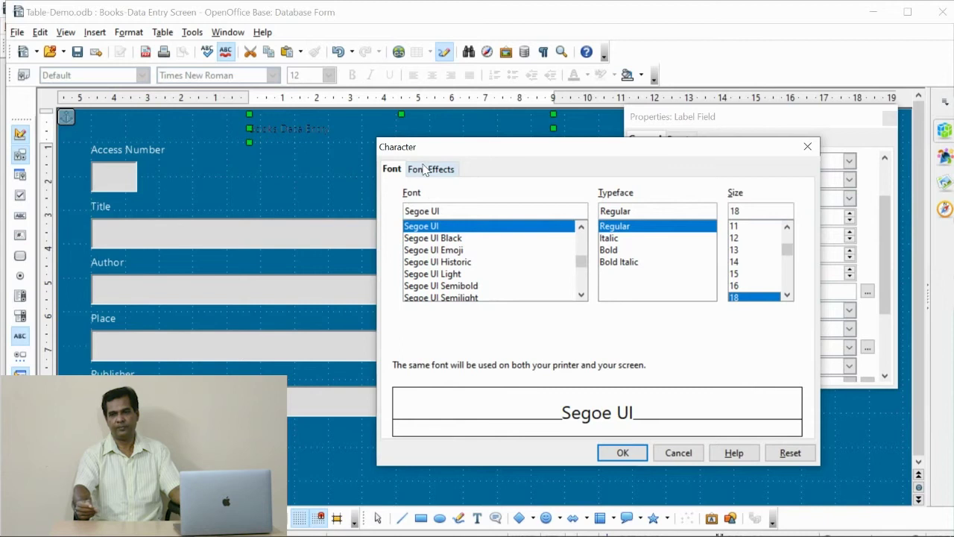
# - Set the header label's font color to Yellow 1 and apply the character settings
pyautogui.click(426, 170)
pyautogui.click(526, 209)
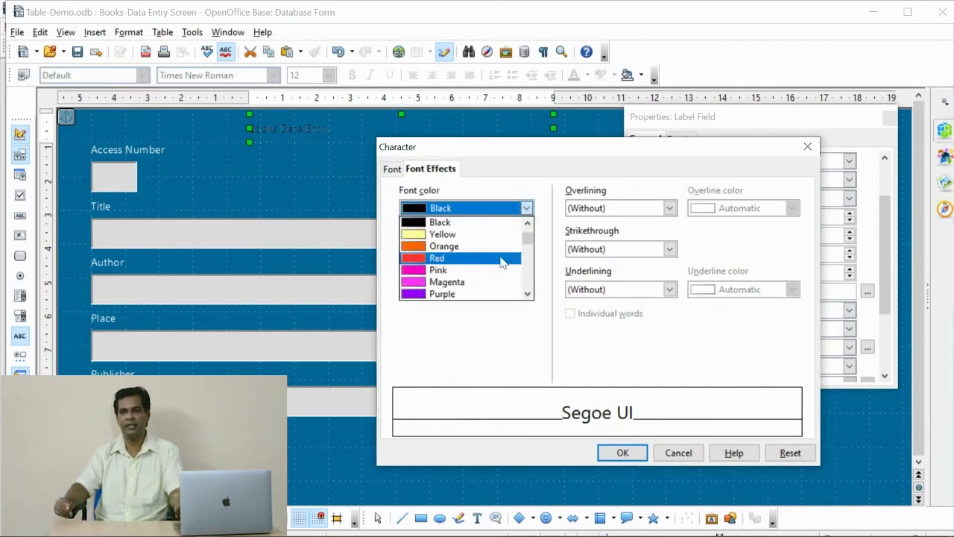
pyautogui.scroll(-2, 502, 265)
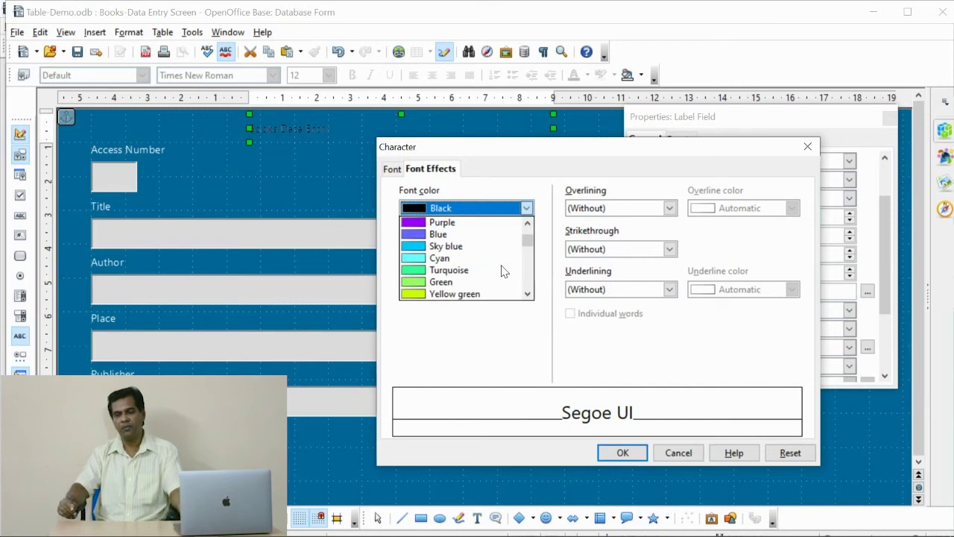
pyautogui.scroll(-2, 500, 272)
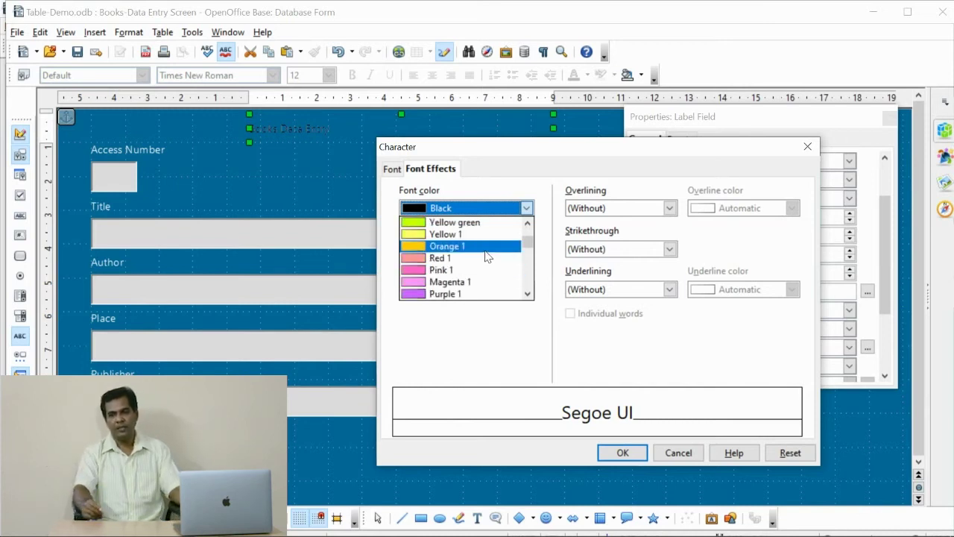
pyautogui.click(492, 236)
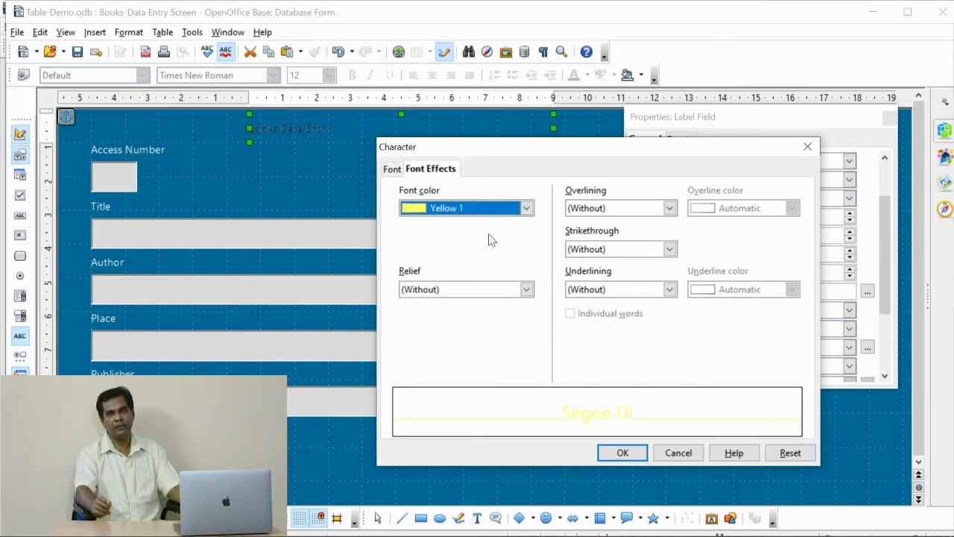
pyautogui.click(621, 453)
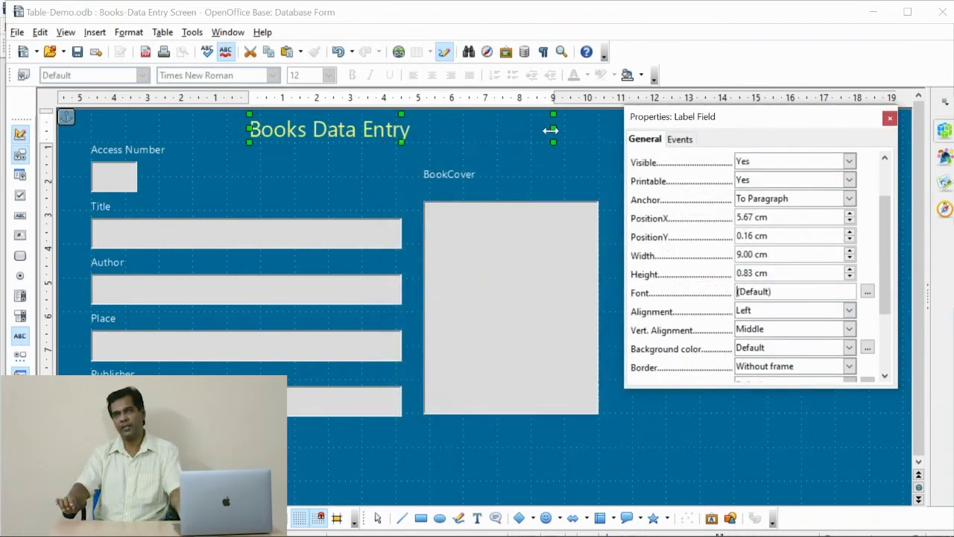
# - Shift the Books Data Entry header about 1 cm to the right above the fields and close its properties
pyautogui.click(551, 130)
pyautogui.moveTo(421, 141); pyautogui.dragTo(419, 136)
pyautogui.click(456, 144)
pyautogui.click(386, 133)
pyautogui.click(550, 138)
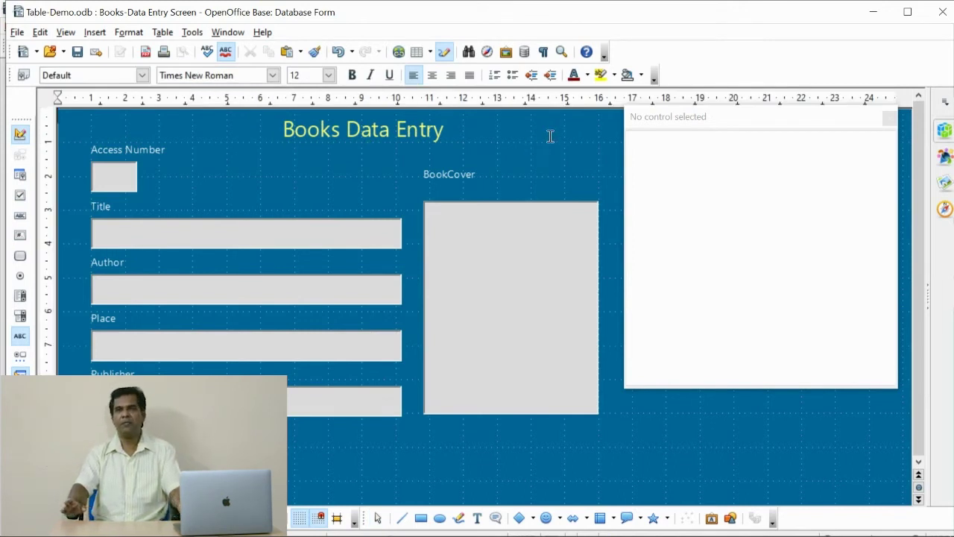
pyautogui.click(891, 119)
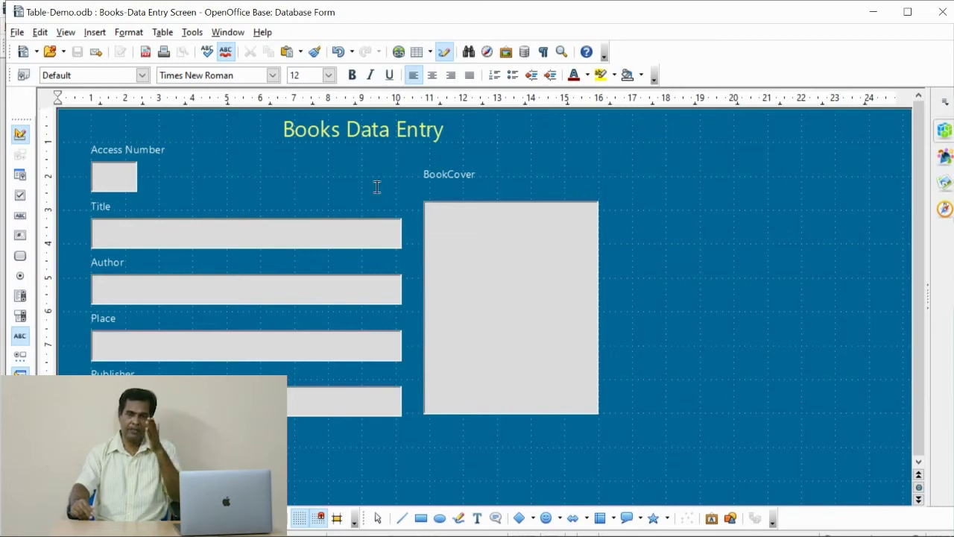
# - Turn off design mode and browse forward to the third book record in the form
pyautogui.click(20, 135)
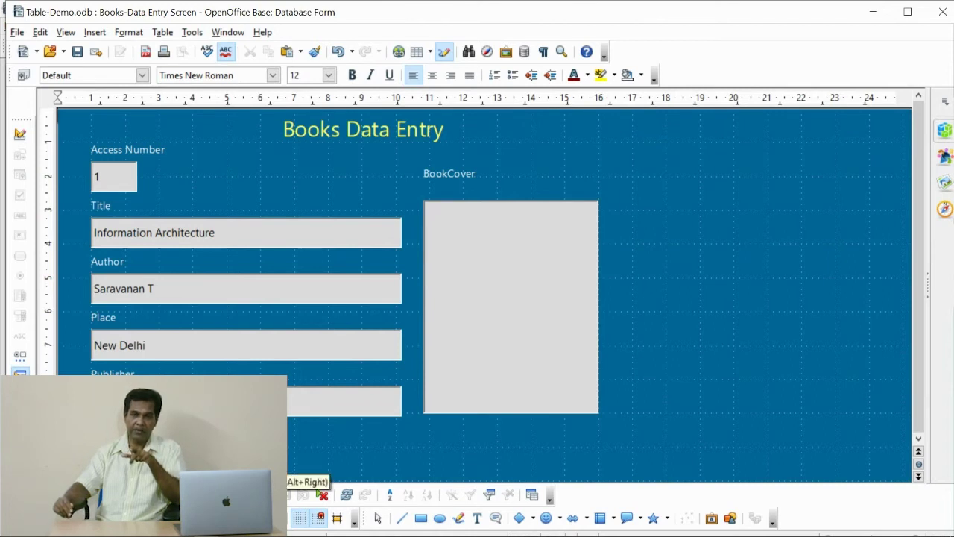
pyautogui.click(224, 494)
pyautogui.click(224, 494)
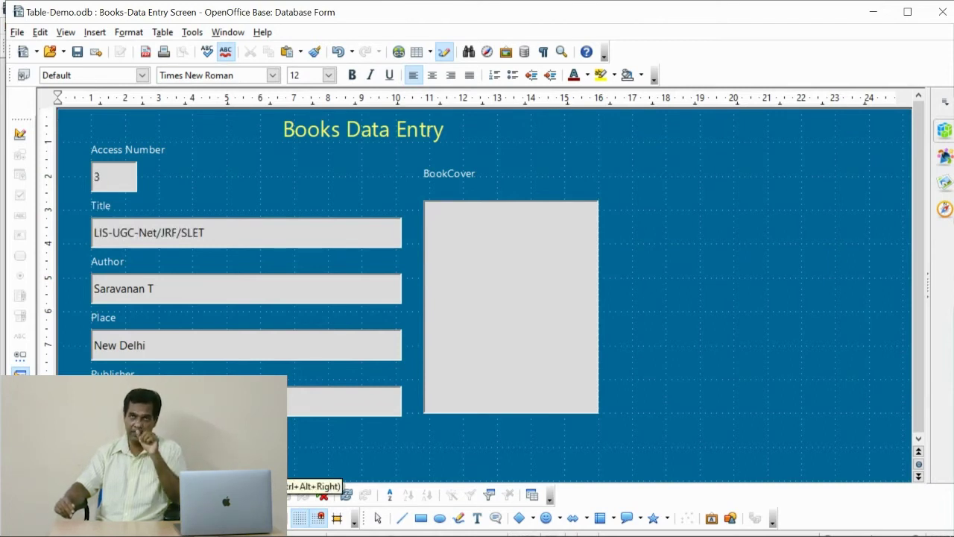
# - Go to the first book record and insert the Inf.Arch-2012 image from the Library-OoD folder as its BookCover
pyautogui.click(187, 495)
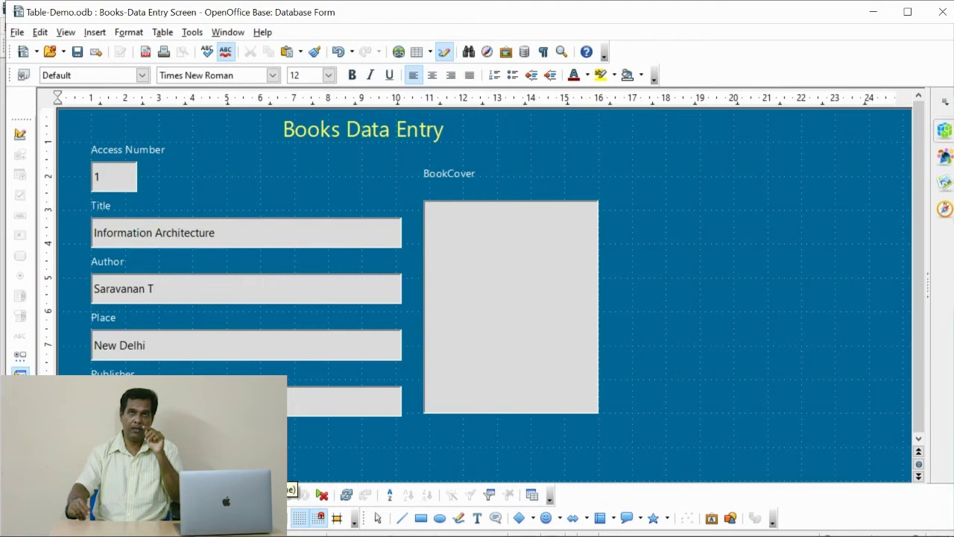
pyautogui.click(546, 270)
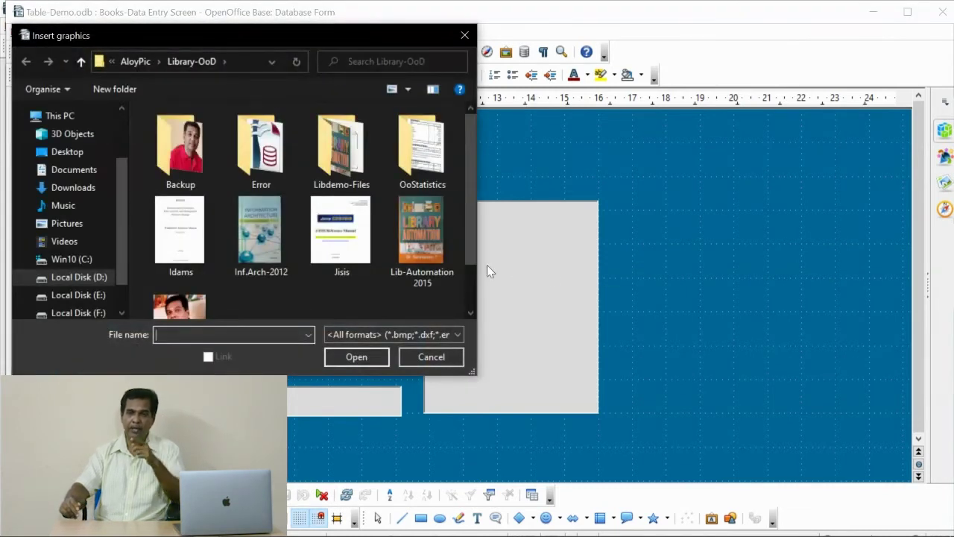
pyautogui.click(256, 235)
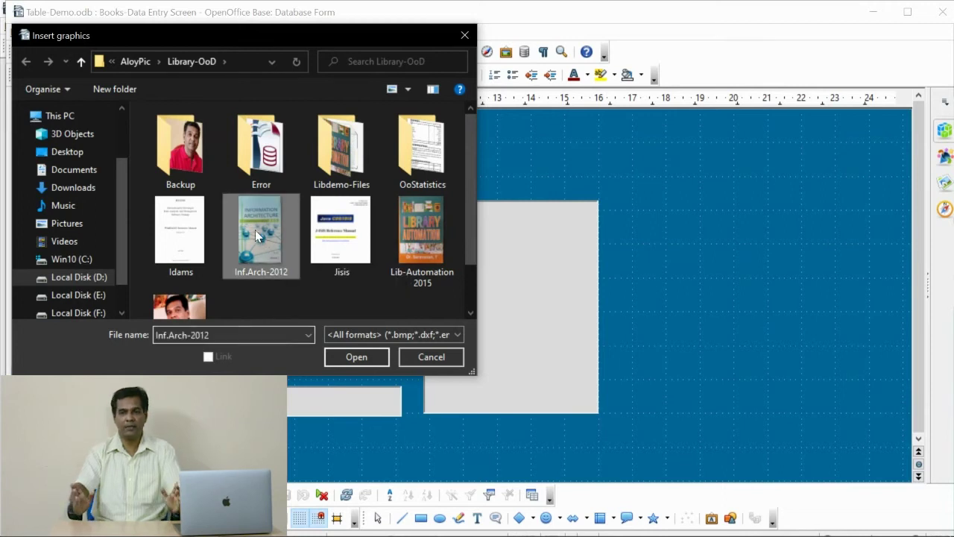
pyautogui.click(356, 356)
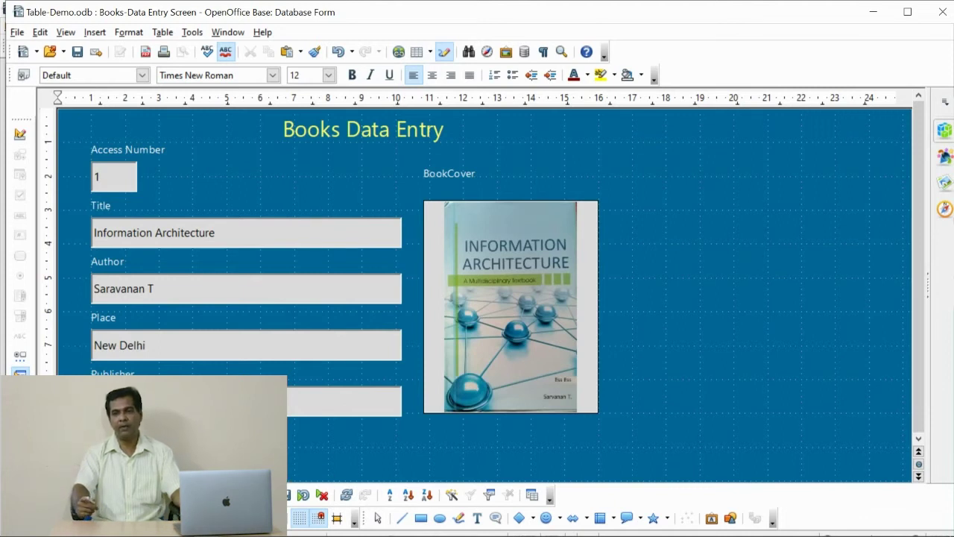
# - Move to the second book record and insert the Lib-Automation 2015 image as its BookCover
pyautogui.click(273, 495)
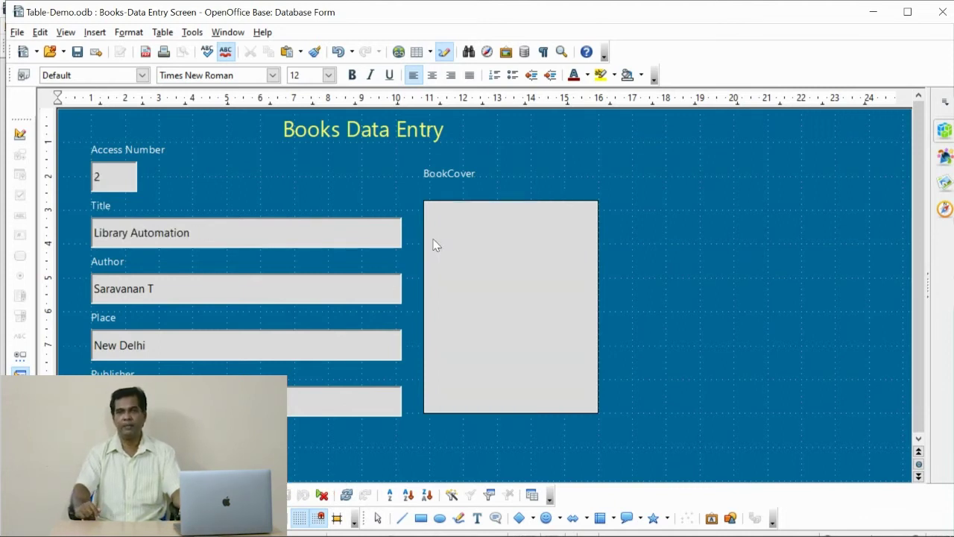
pyautogui.rightClick(483, 233)
pyautogui.click(488, 239)
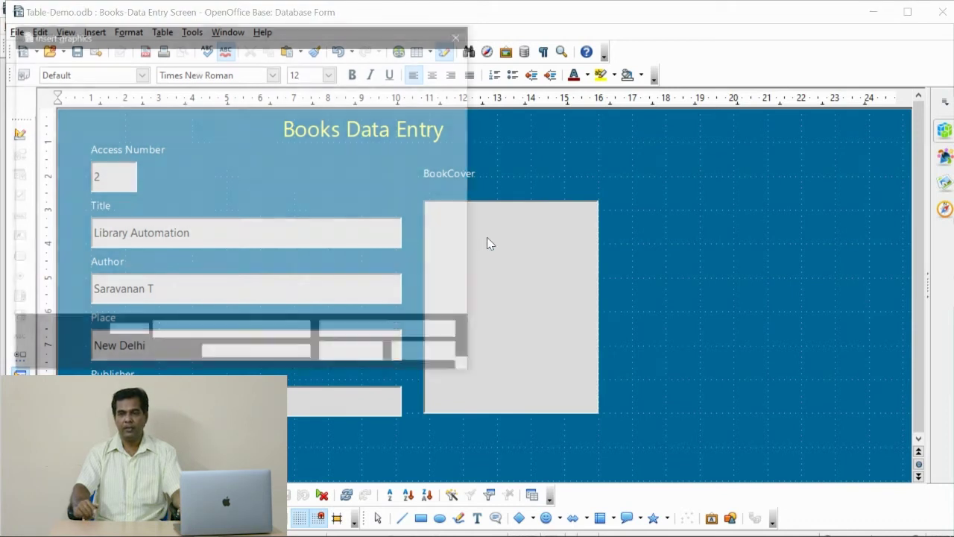
pyautogui.click(413, 254)
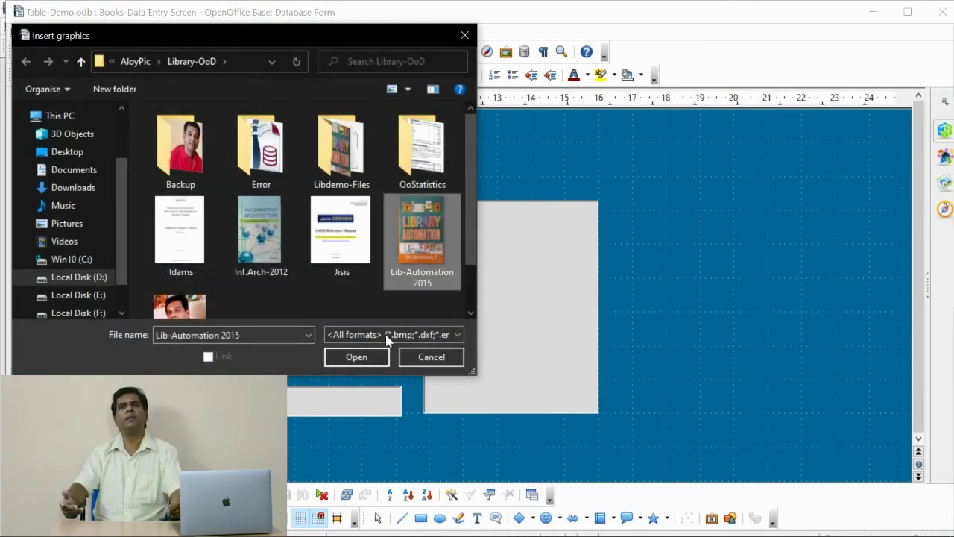
pyautogui.click(370, 355)
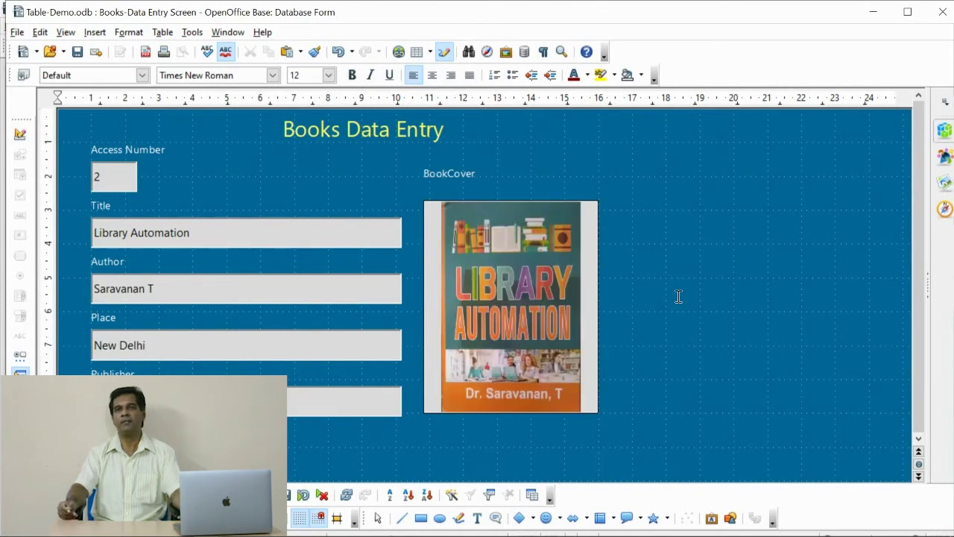
# - Save the form, close it and accept saving the modified record content
pyautogui.click(76, 54)
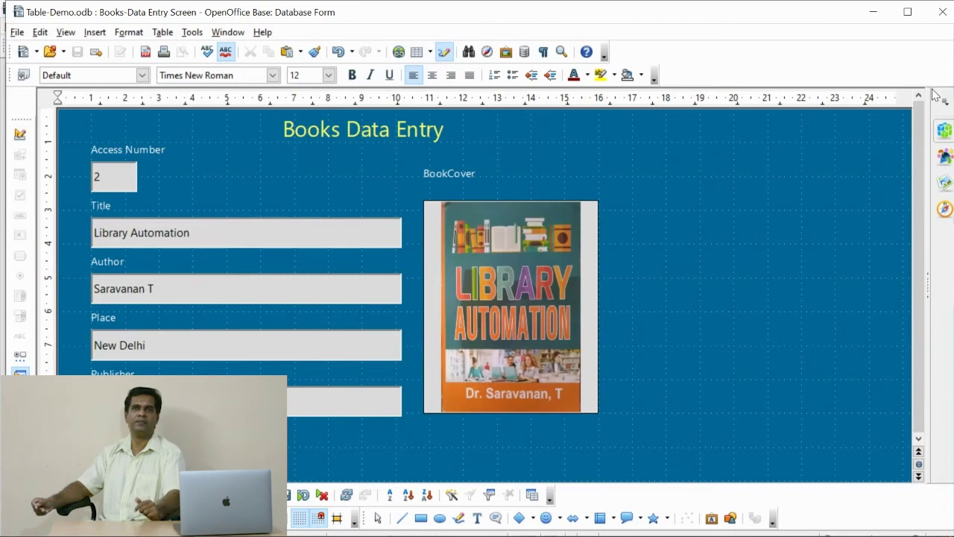
pyautogui.click(943, 12)
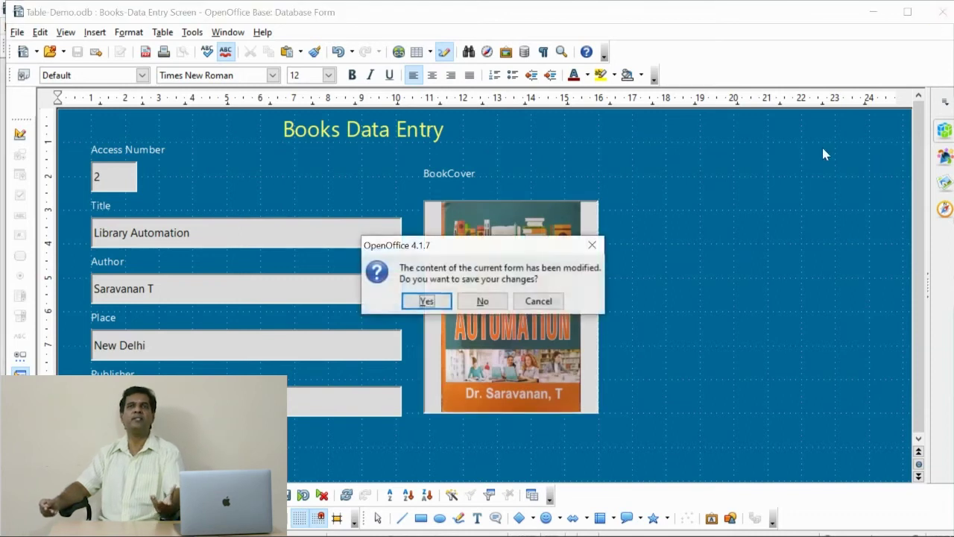
pyautogui.click(427, 302)
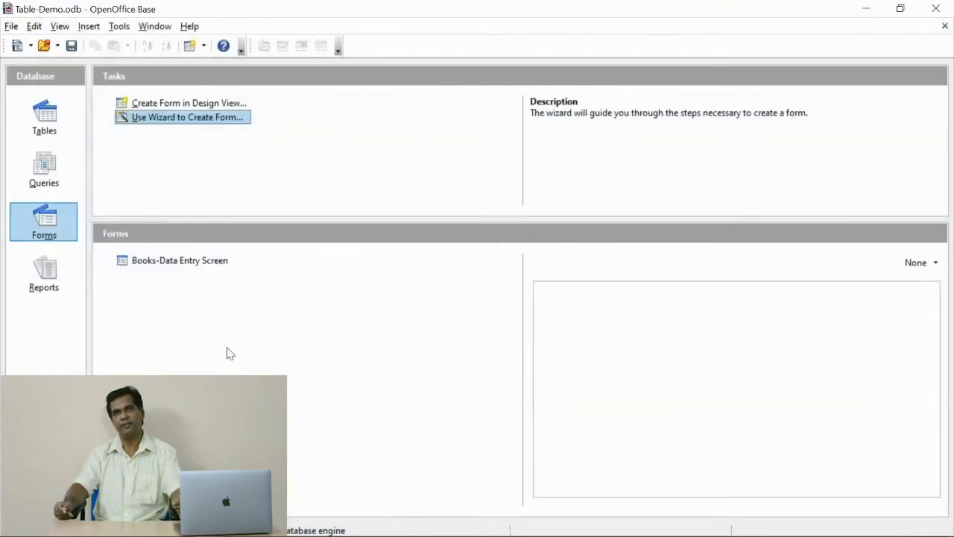
# - Reopen the Books-Data Entry Screen form from the database's forms and browse to the second record and back to the first
pyautogui.click(128, 266)
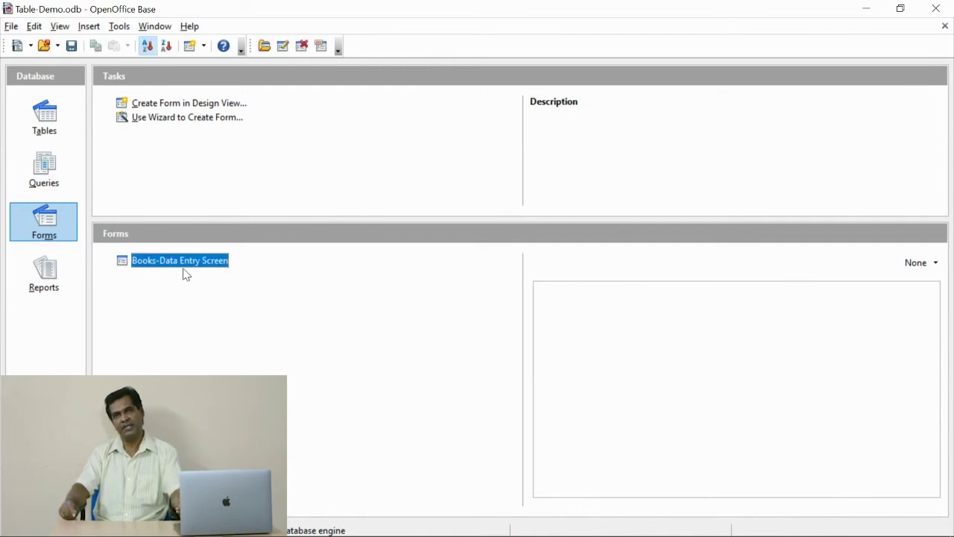
pyautogui.click(46, 127)
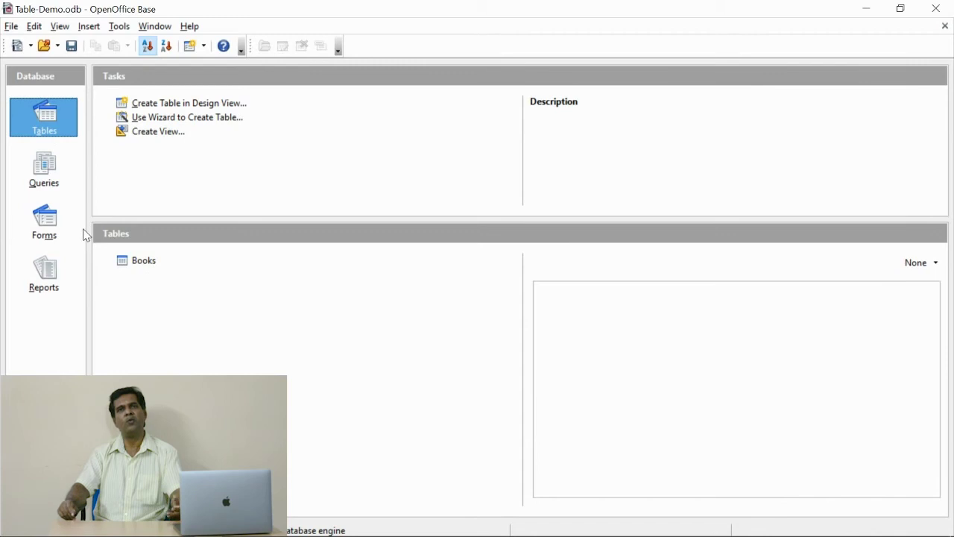
pyautogui.click(54, 232)
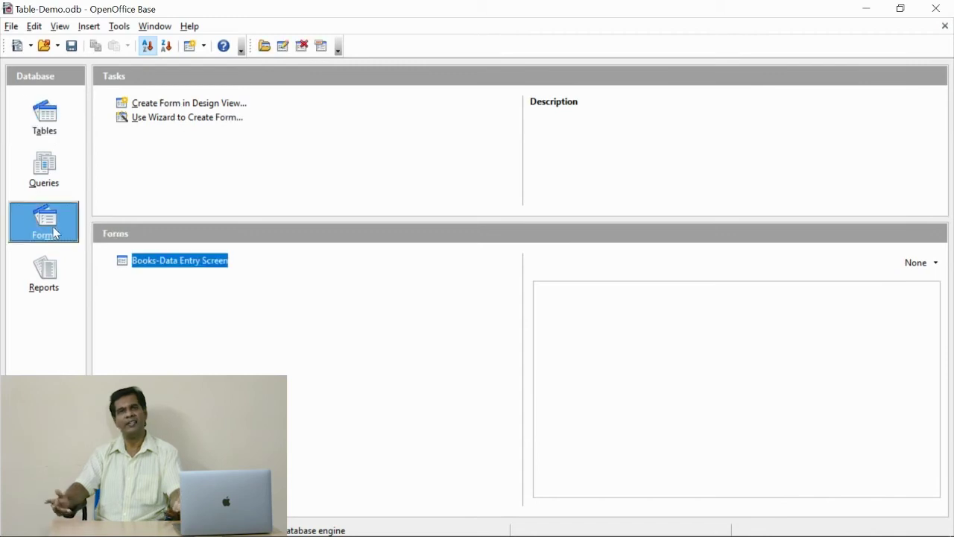
pyautogui.doubleClick(159, 262)
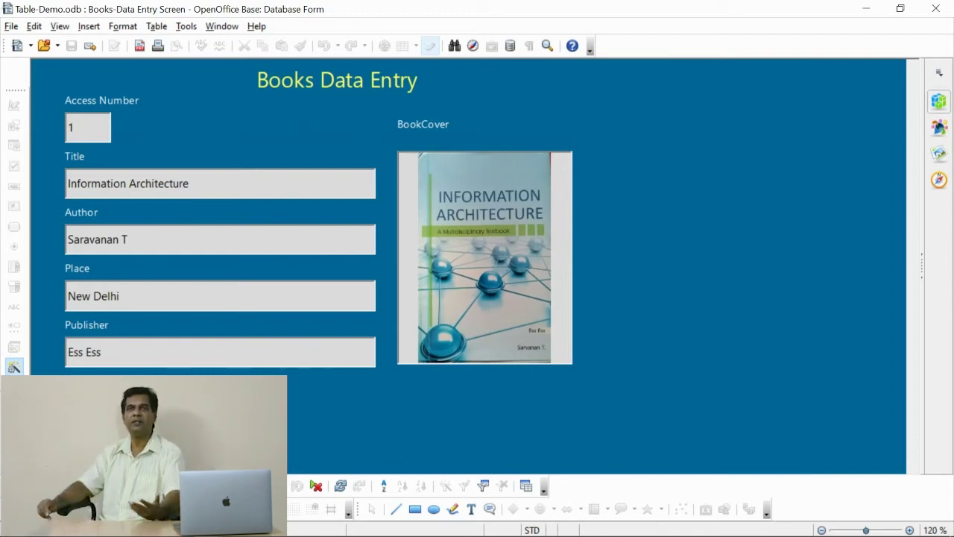
pyautogui.press('Tab')
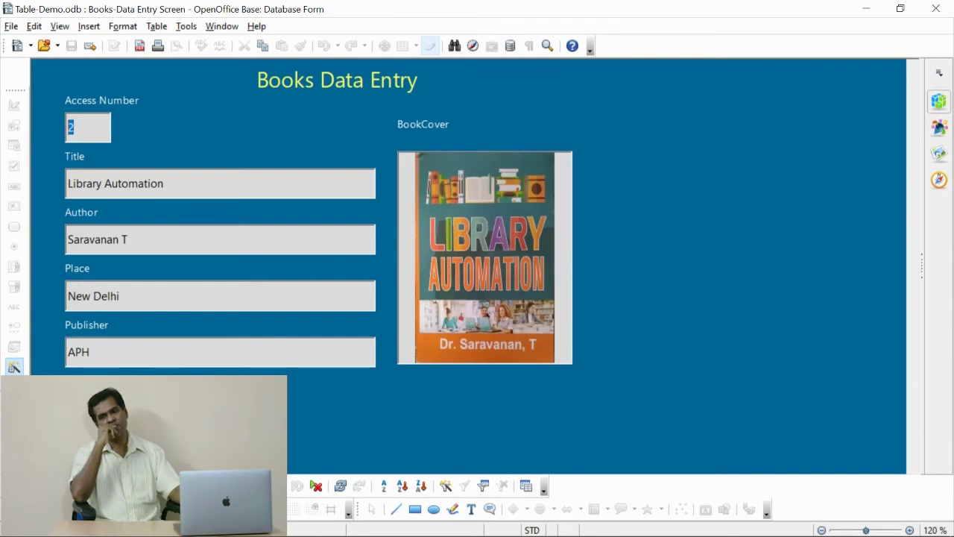
pyautogui.hotkey('alt', 'Left')
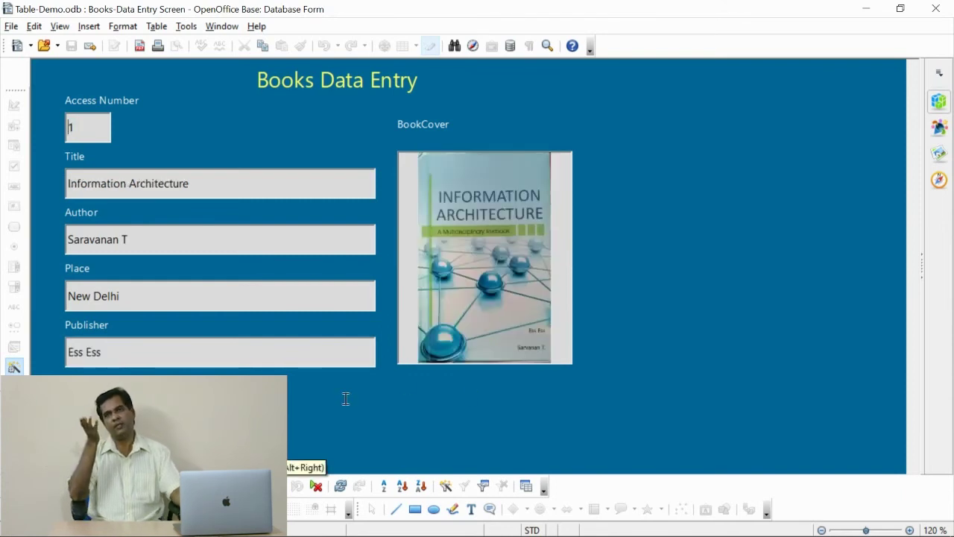
# - Search the Access Number field for record 2 and close the record search
pyautogui.hotkey('ctrl', 'f')
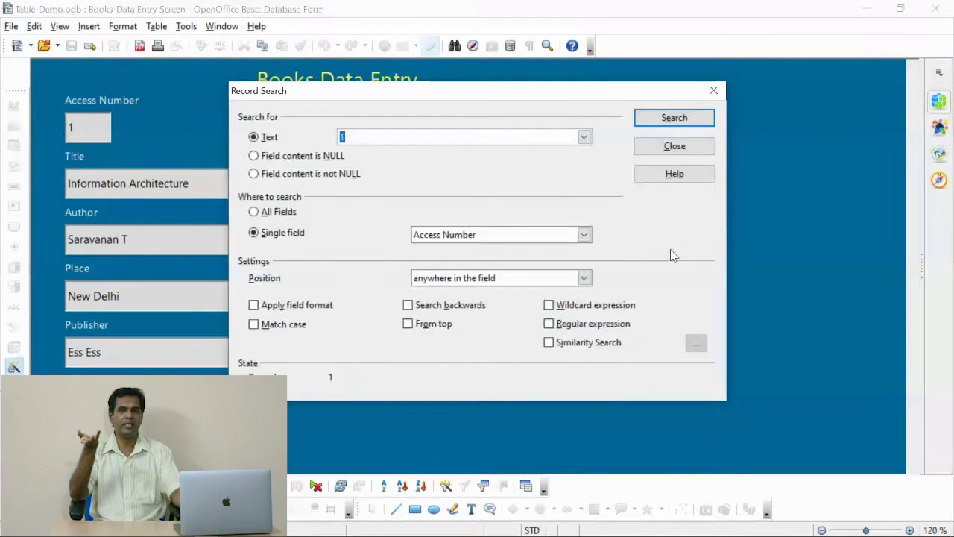
pyautogui.write('2')
pyautogui.press('Return')
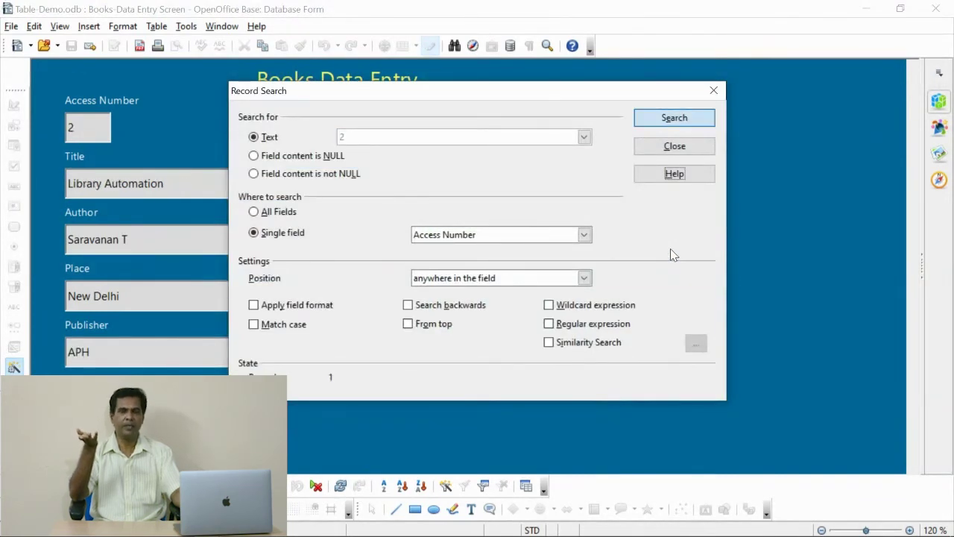
pyautogui.click(674, 146)
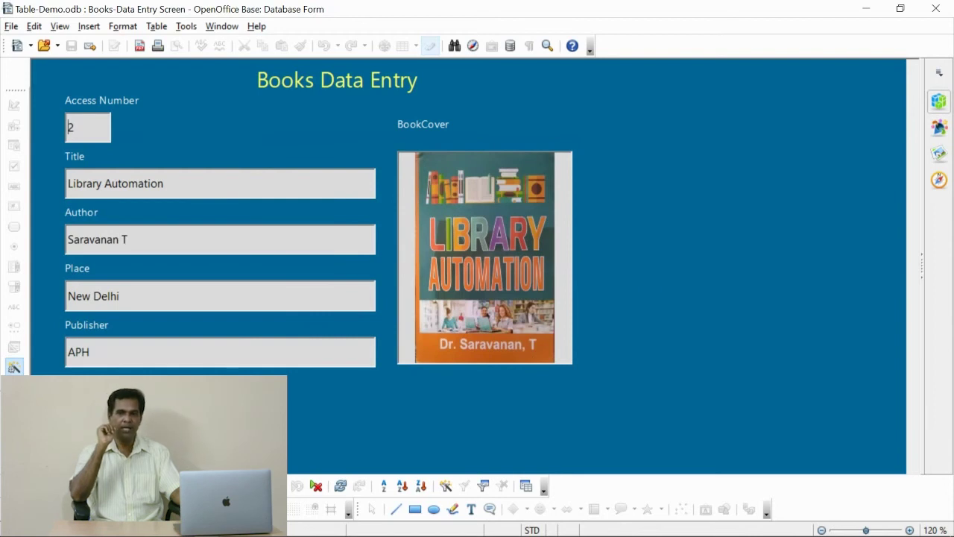
# - Reopen the record search and look up Access Number 1
pyautogui.hotkey('ctrl', 'f')
pyautogui.write('1')
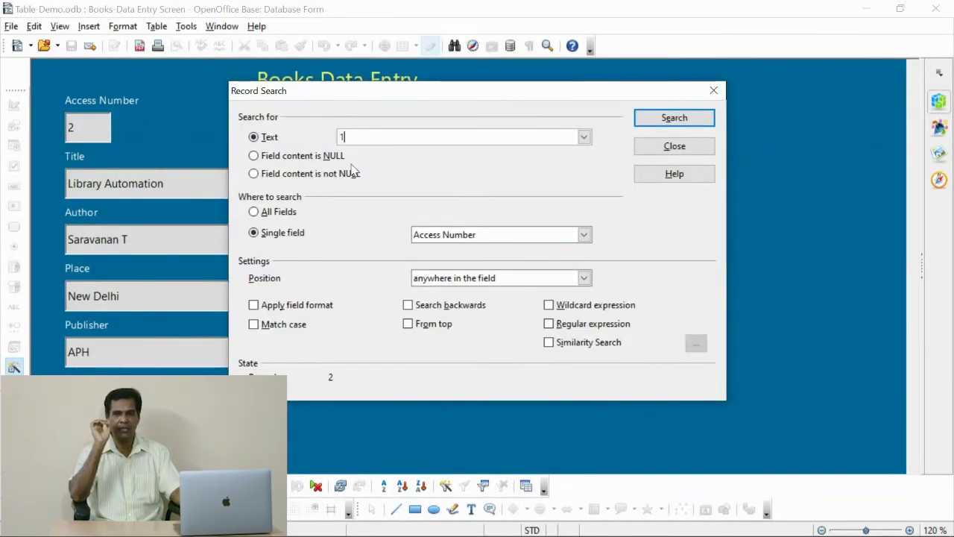
pyautogui.press('Return')
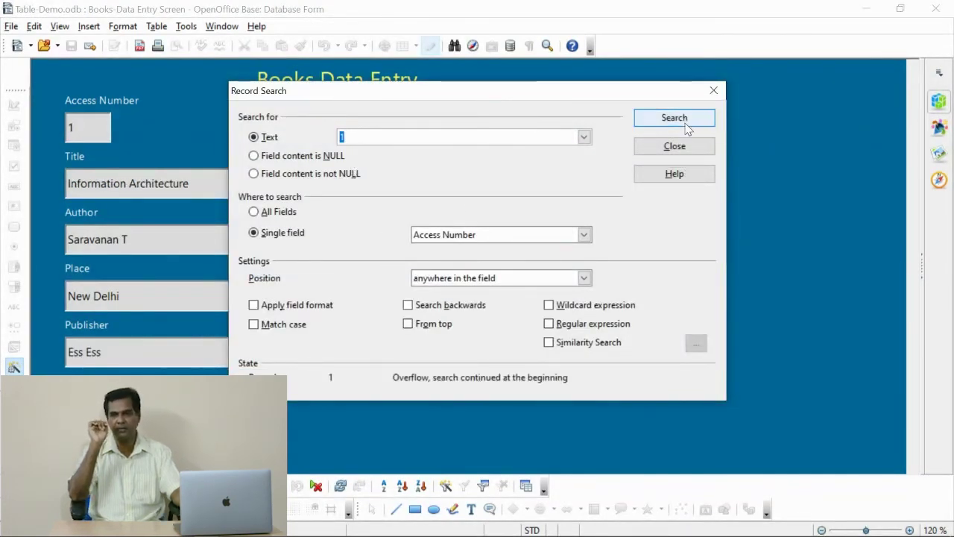
# - Move the record search dialog clear of the book cover and search Access Number for 2 and then 3
pyautogui.moveTo(539, 97); pyautogui.dragTo(863, 272)
pyautogui.press('BackSpace')
pyautogui.write('2')
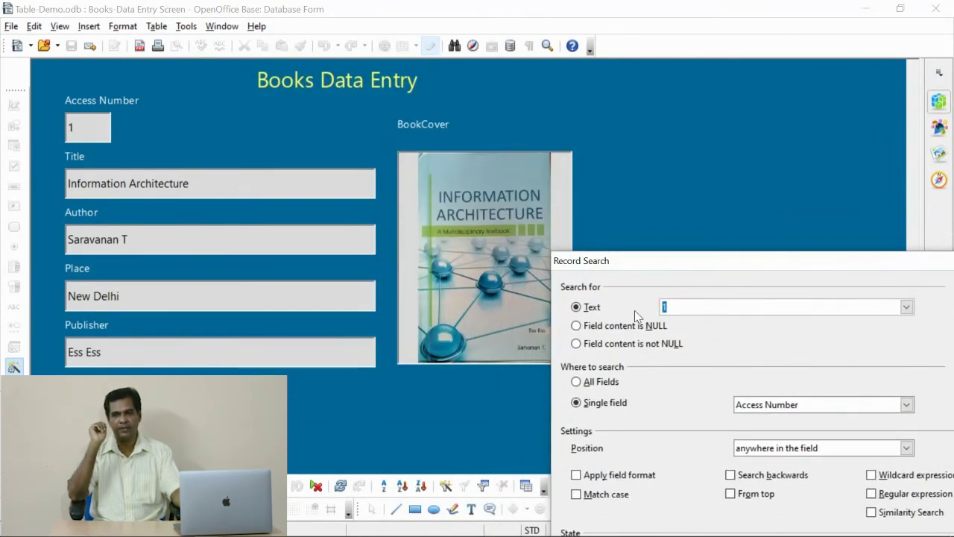
pyautogui.press('Return')
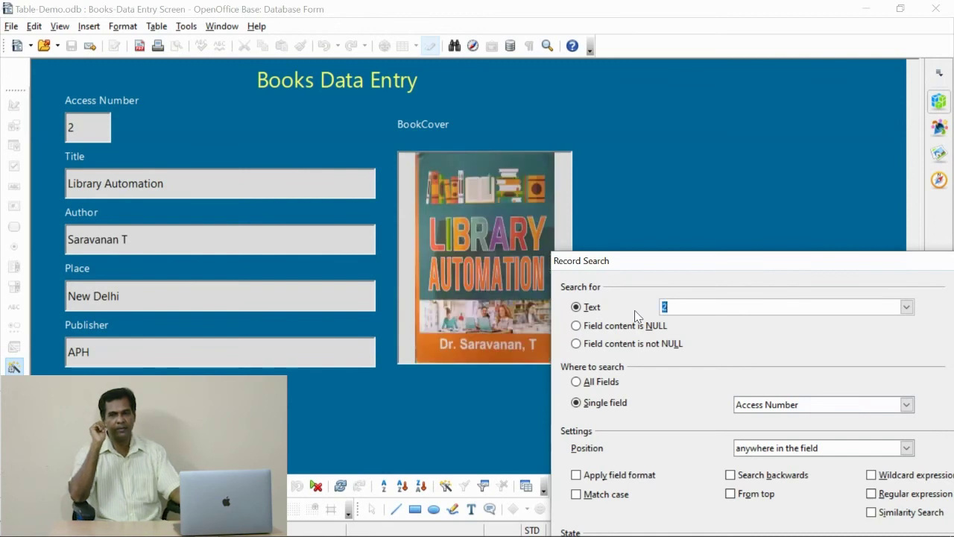
pyautogui.doubleClick(688, 310)
pyautogui.write('3')
pyautogui.press('Return')
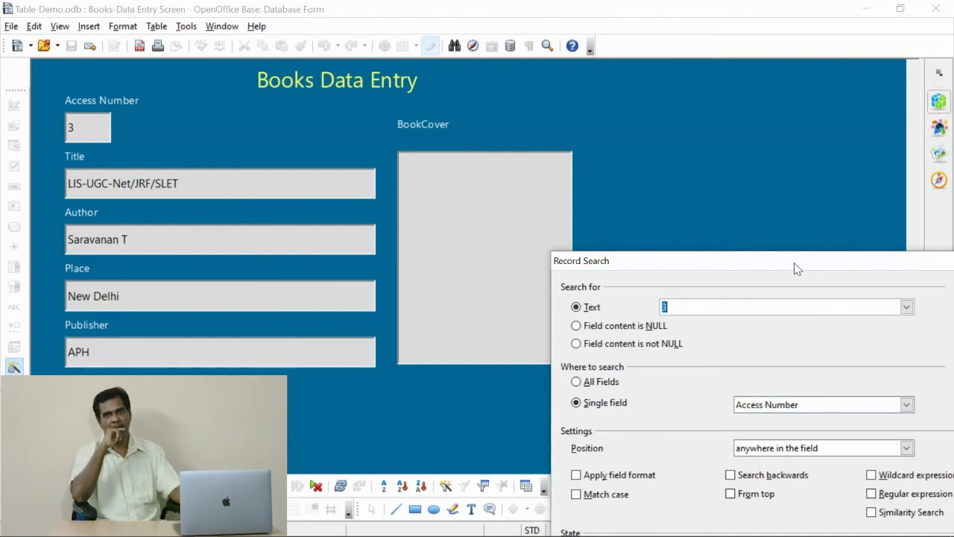
# - Search all fields for "information architecture" anywhere in the field, and move the dialog to reveal the matching record's cover
pyautogui.moveTo(794, 262); pyautogui.dragTo(621, 157)
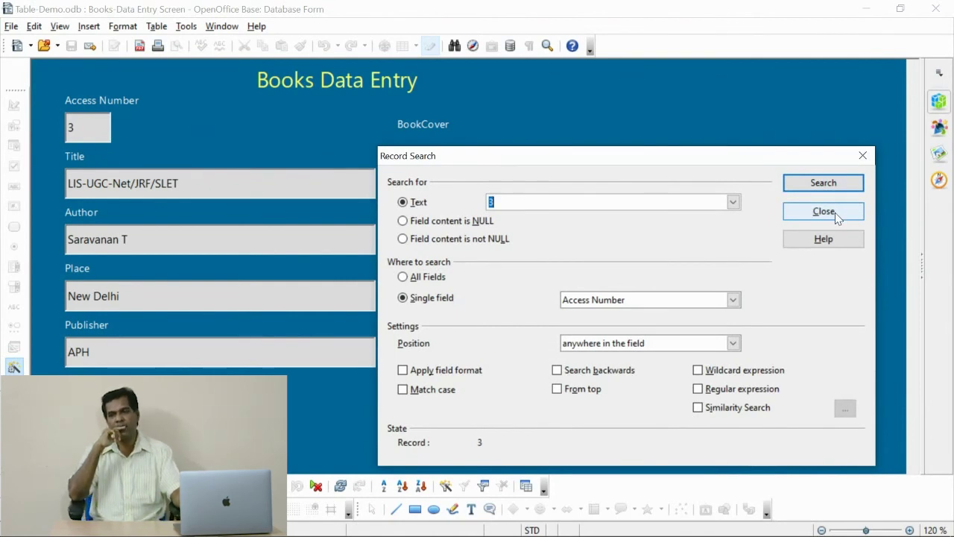
pyautogui.moveTo(656, 159); pyautogui.dragTo(720, 163)
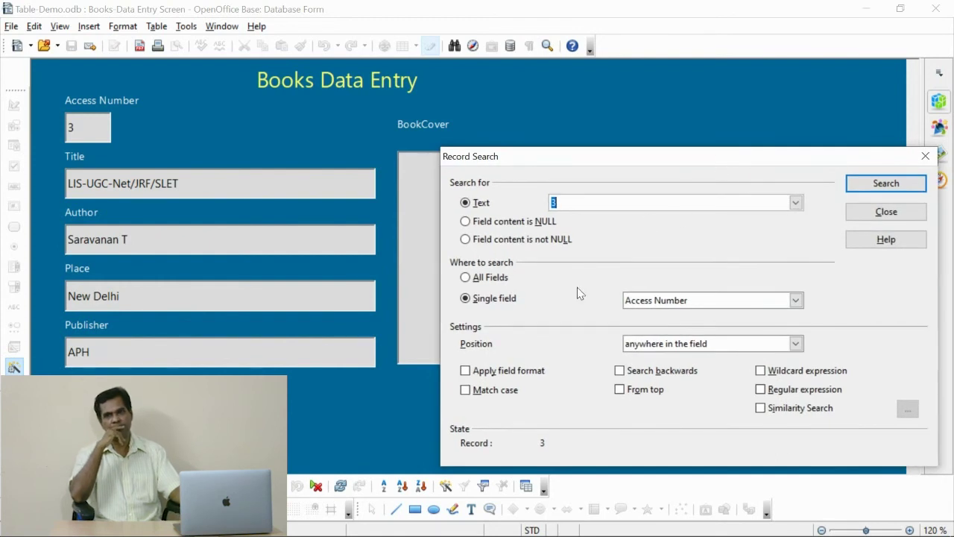
pyautogui.moveTo(606, 156); pyautogui.dragTo(607, 193)
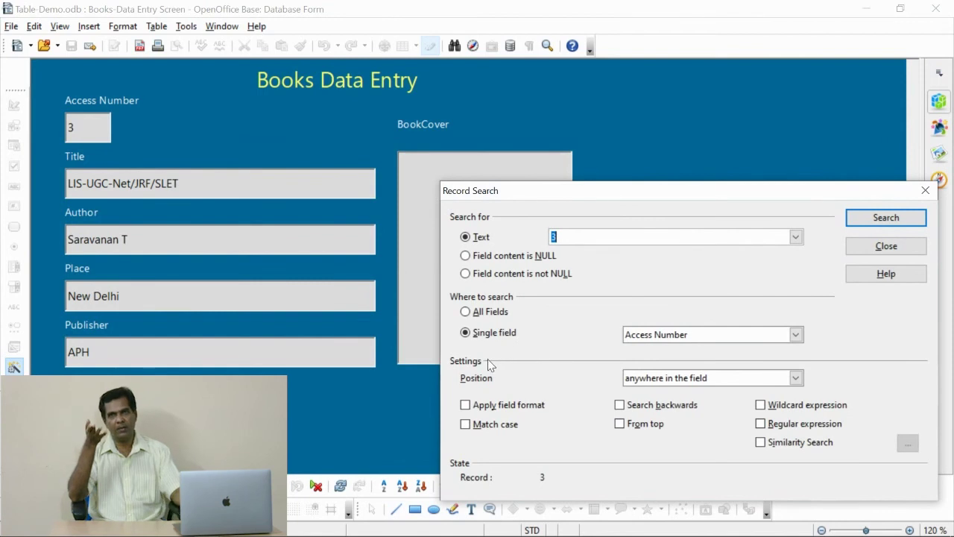
pyautogui.click(466, 312)
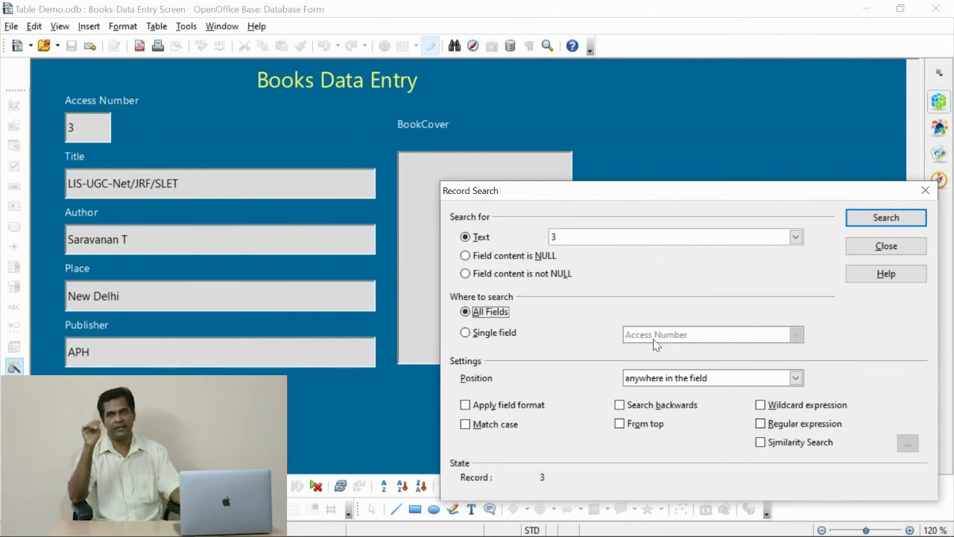
pyautogui.click(666, 380)
pyautogui.click(668, 377)
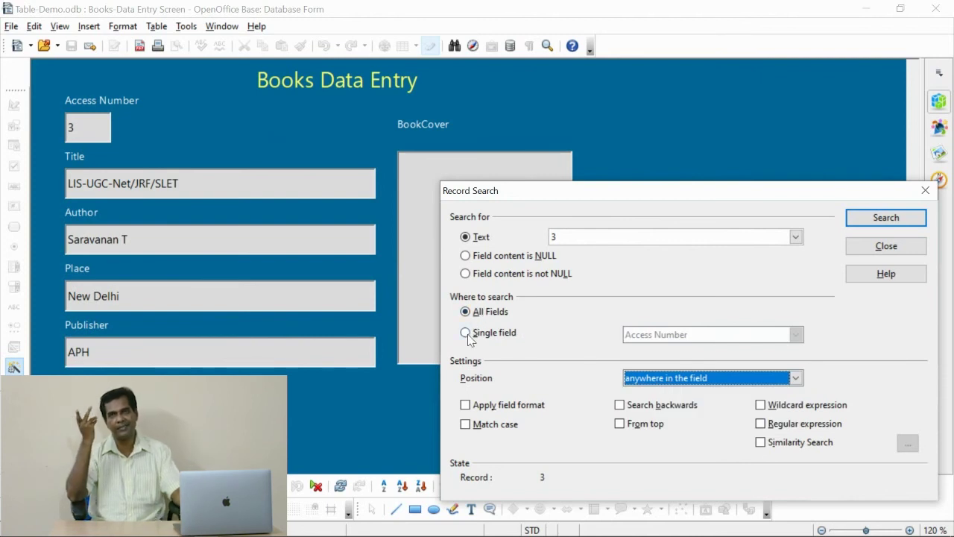
pyautogui.click(596, 237)
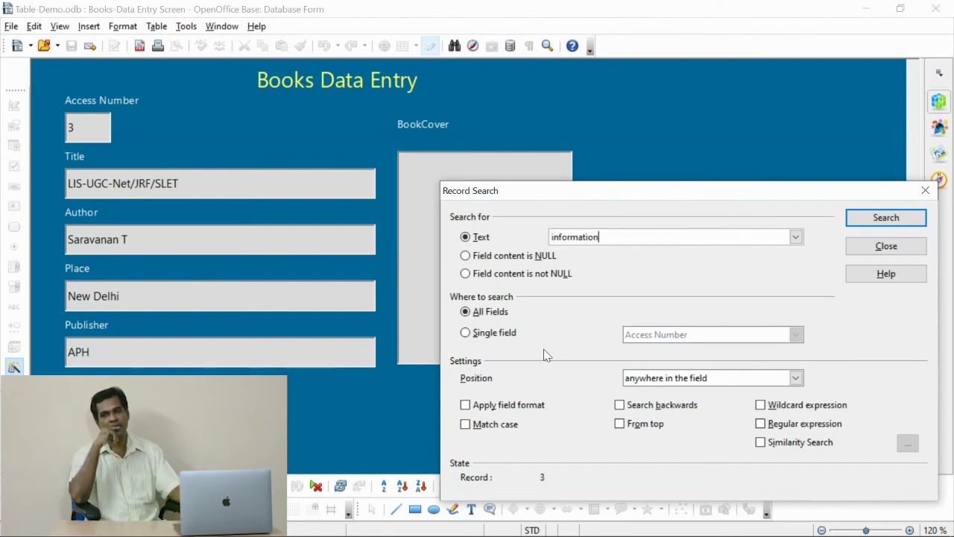
pyautogui.write('information arch')
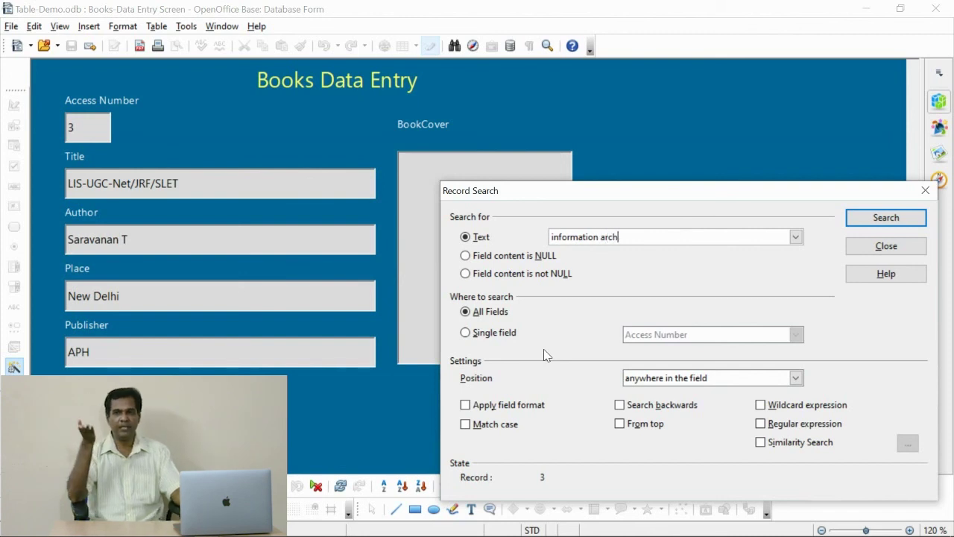
pyautogui.write('itecture')
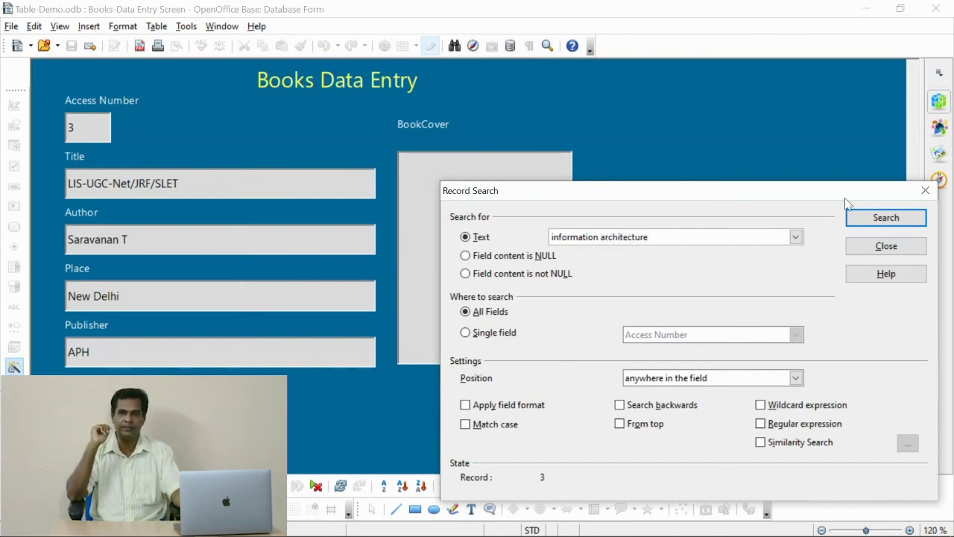
pyautogui.click(880, 222)
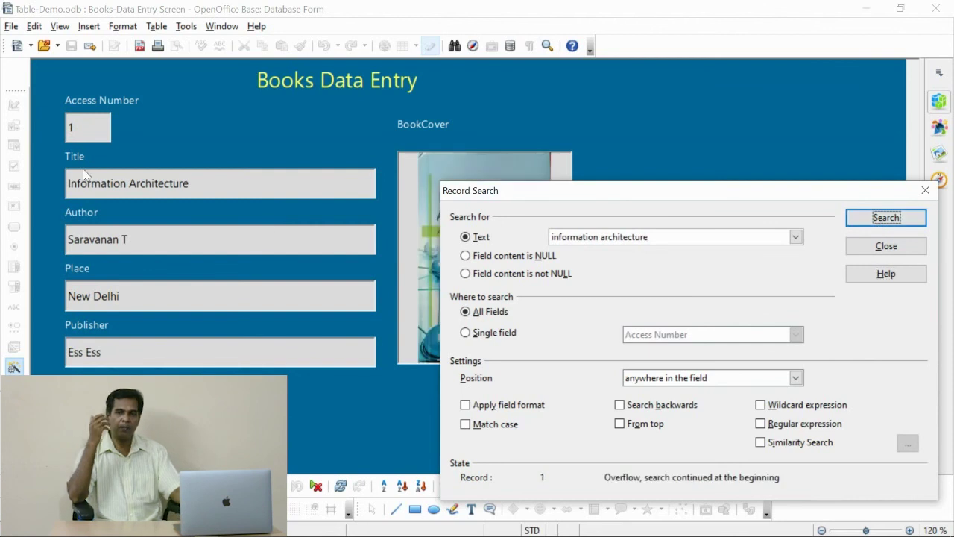
pyautogui.moveTo(514, 195); pyautogui.dragTo(563, 261)
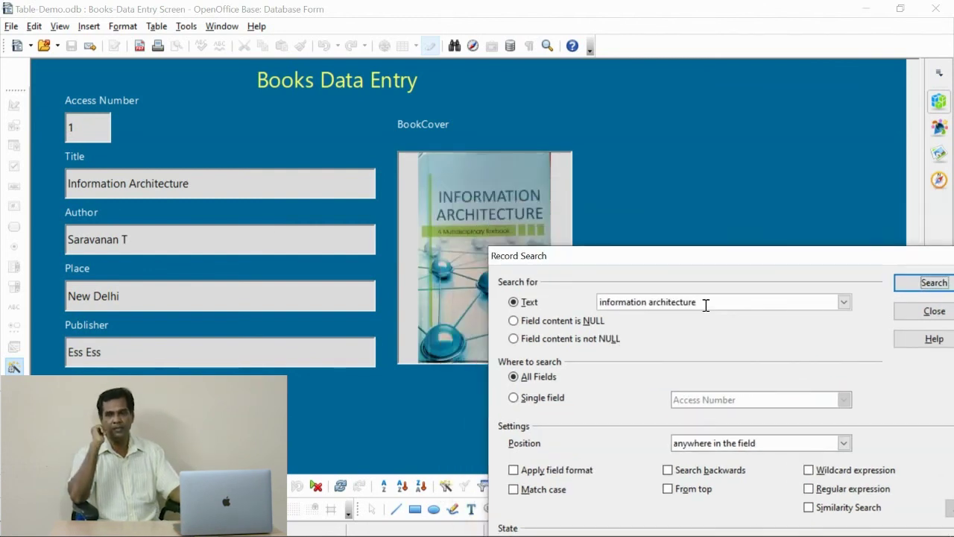
# - Replace the record search text with "automation" and search all fields for it anywhere in the field
pyautogui.moveTo(712, 301); pyautogui.dragTo(552, 302)
pyautogui.write('ar')
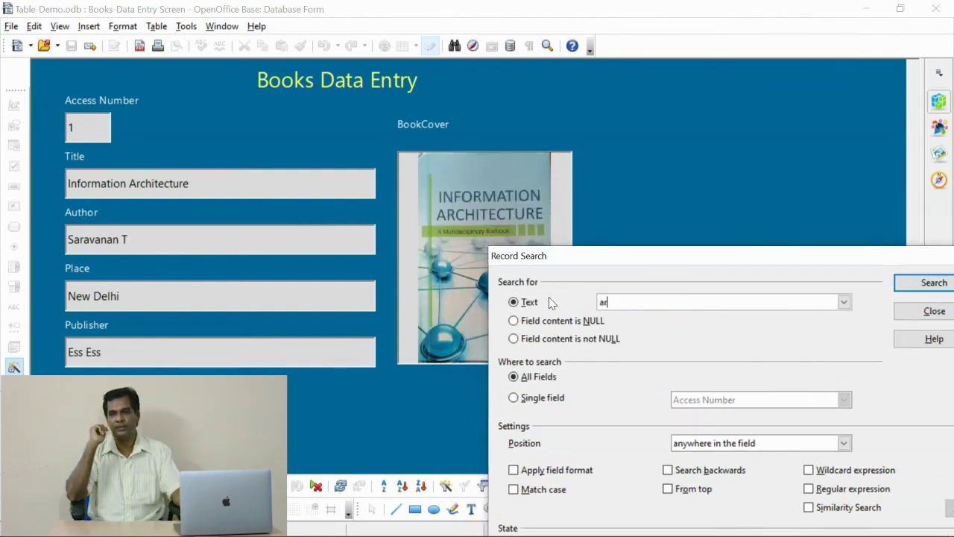
pyautogui.write('chitect')
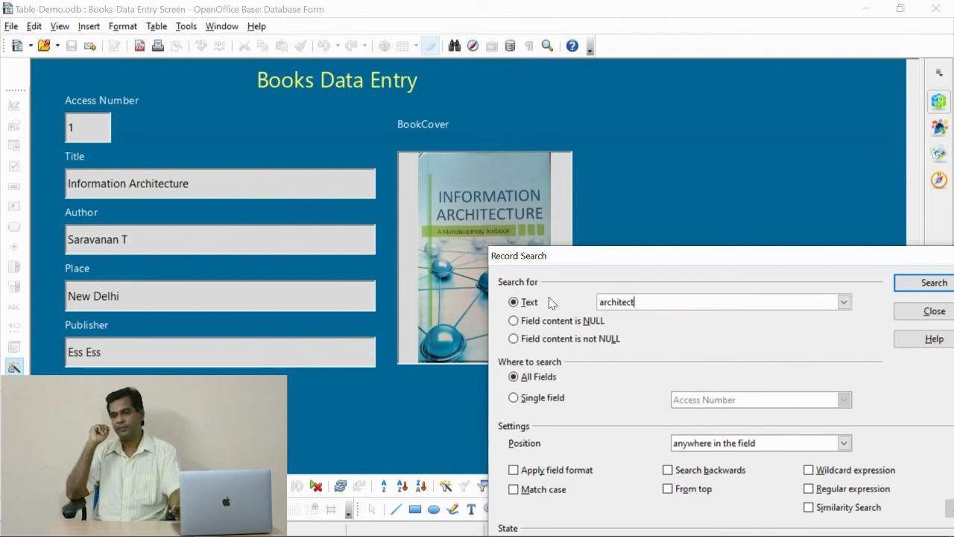
pyautogui.press('BackSpace')
pyautogui.press('BackSpace')
pyautogui.press('BackSpace')
pyautogui.press('BackSpace')
pyautogui.press('BackSpace')
pyautogui.press('BackSpace')
pyautogui.press('BackSpace')
pyautogui.press('BackSpace')
pyautogui.press('BackSpace')
pyautogui.write('automation')
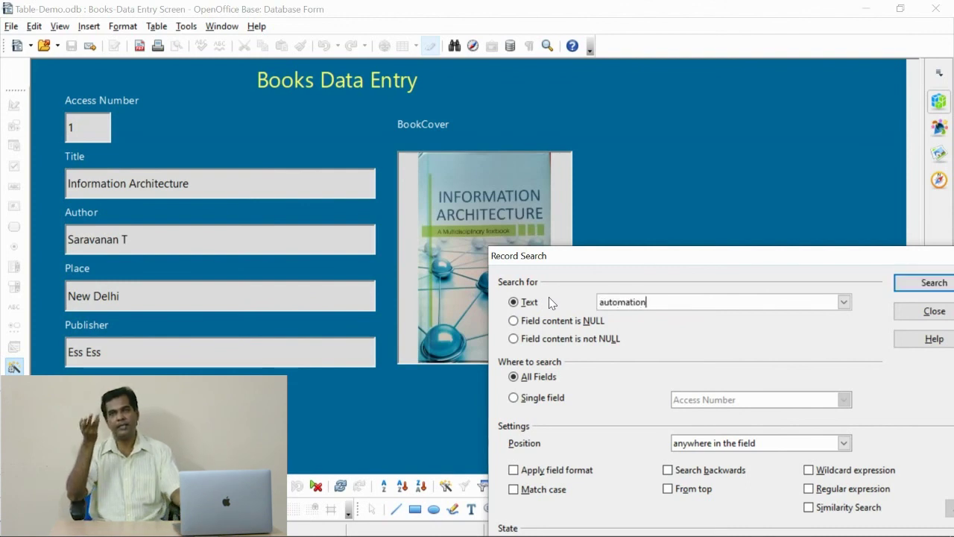
pyautogui.press('Tab')
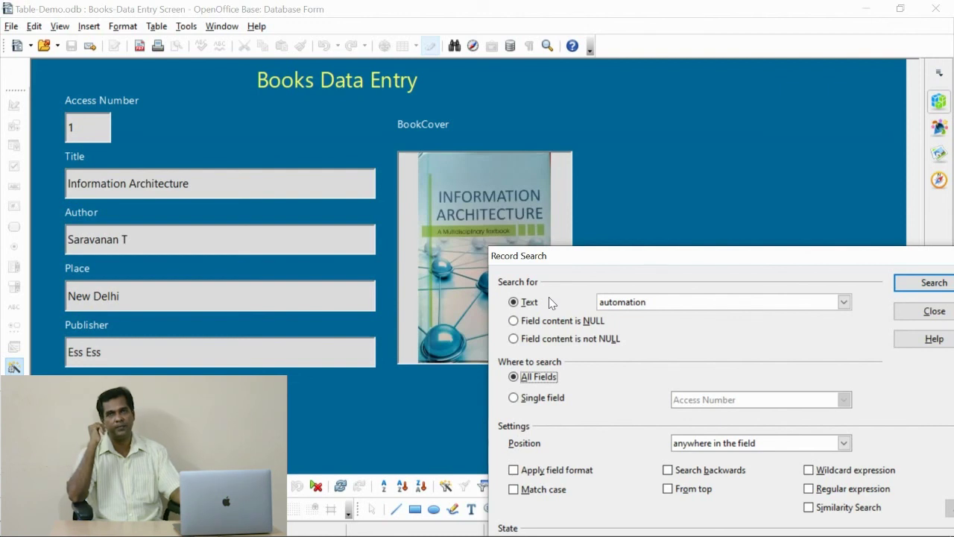
pyautogui.click(926, 286)
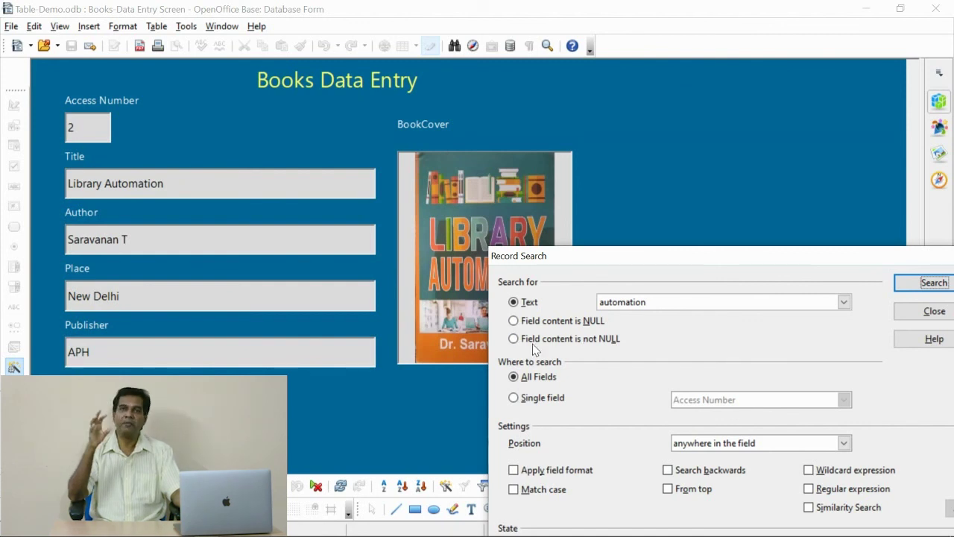
# - Close the record search and the Books Data Entry Screen form to return to the Table-Demo database
pyautogui.moveTo(607, 256); pyautogui.dragTo(319, 93)
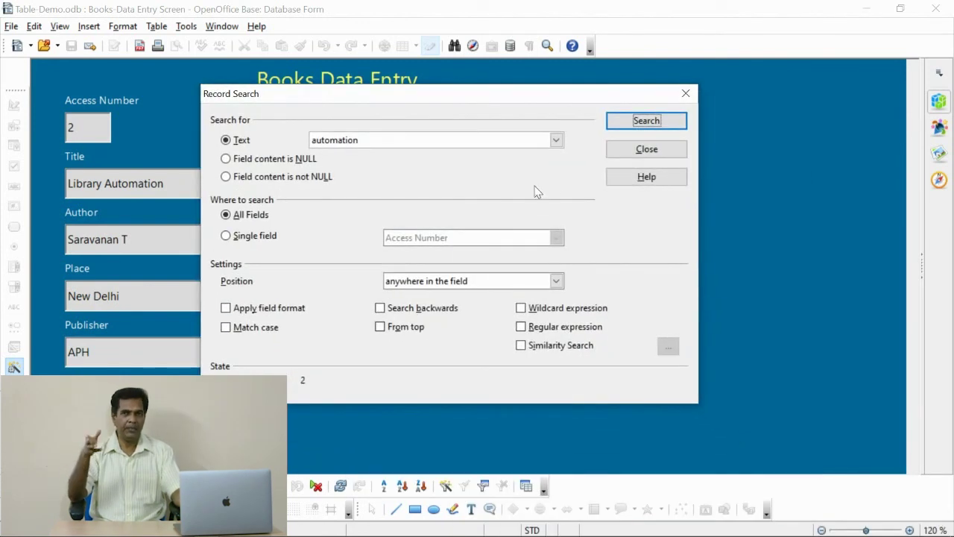
pyautogui.click(643, 149)
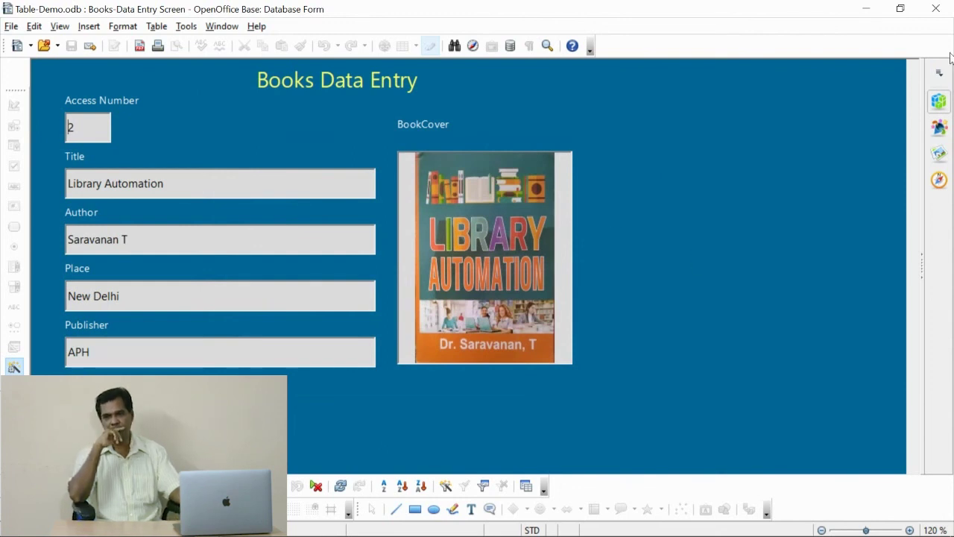
pyautogui.click(936, 15)
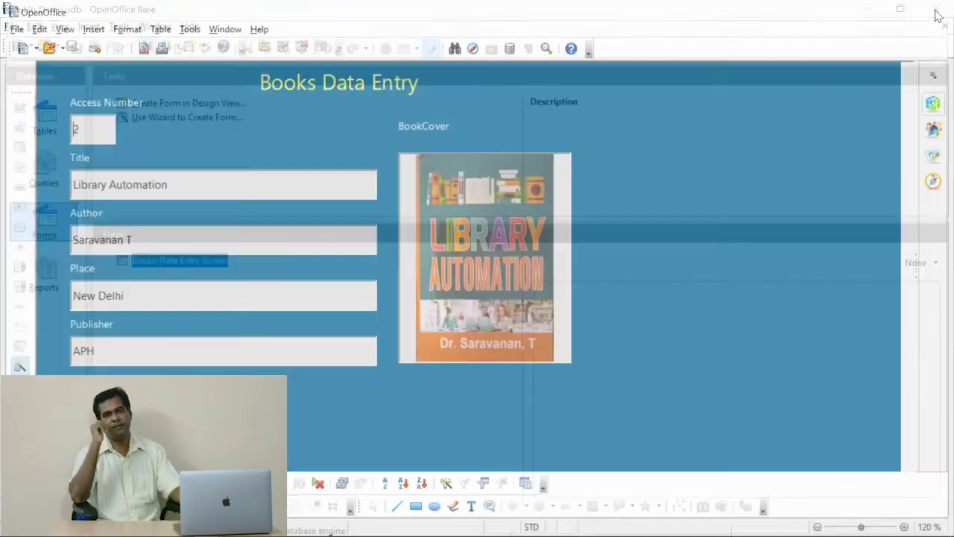